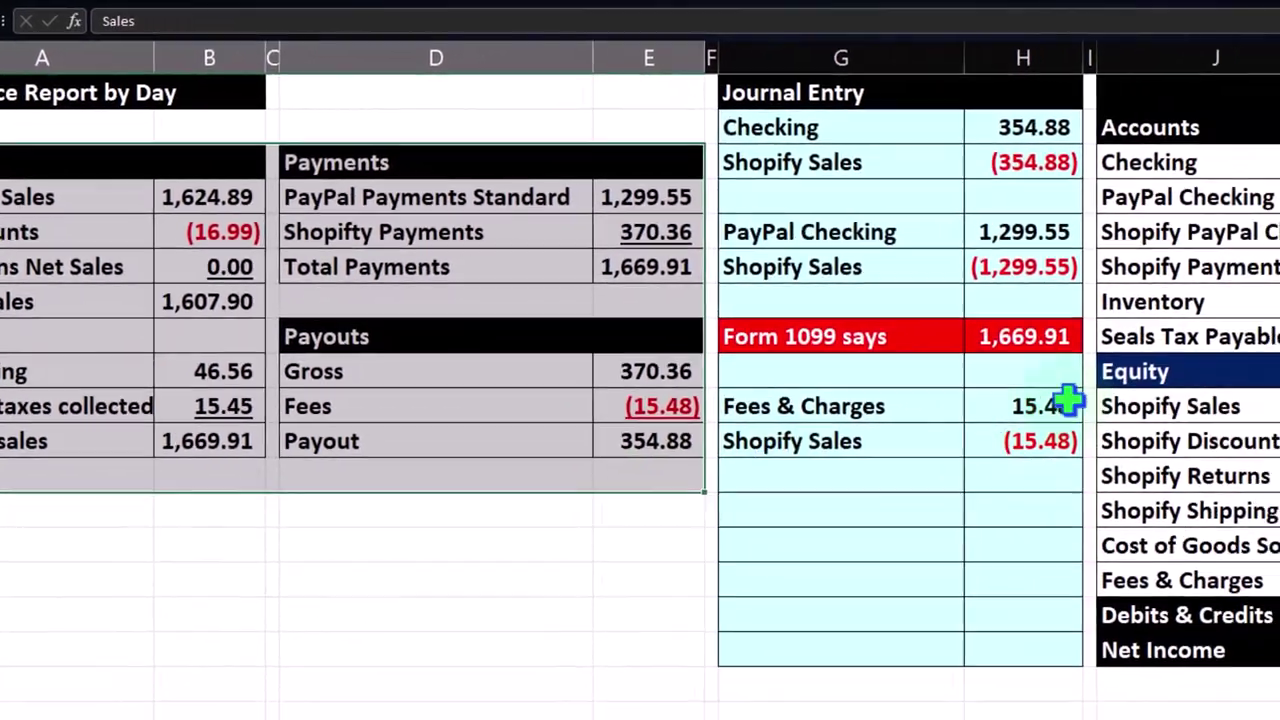
# - Copy columns F through M with the journal entry and trial balance, and paste them starting at column N
pyautogui.click(1091, 306)
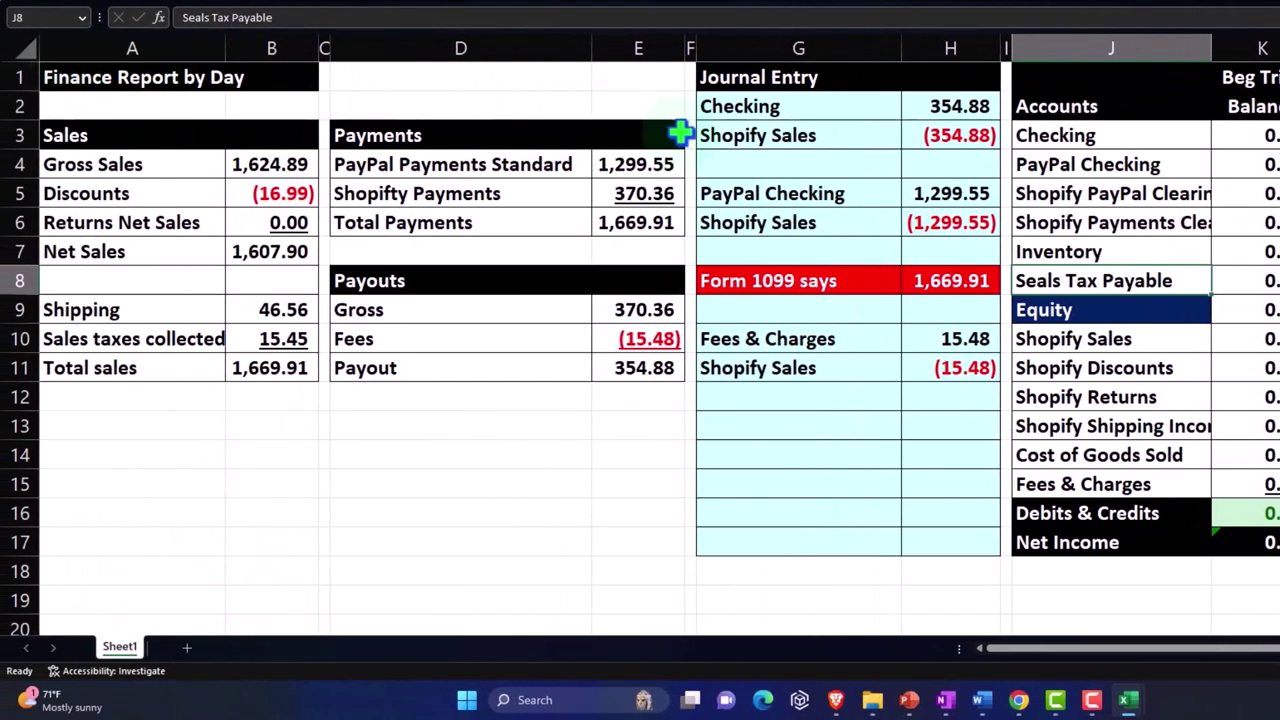
pyautogui.click(692, 42)
pyautogui.moveTo(692, 42); pyautogui.dragTo(1262, 45)
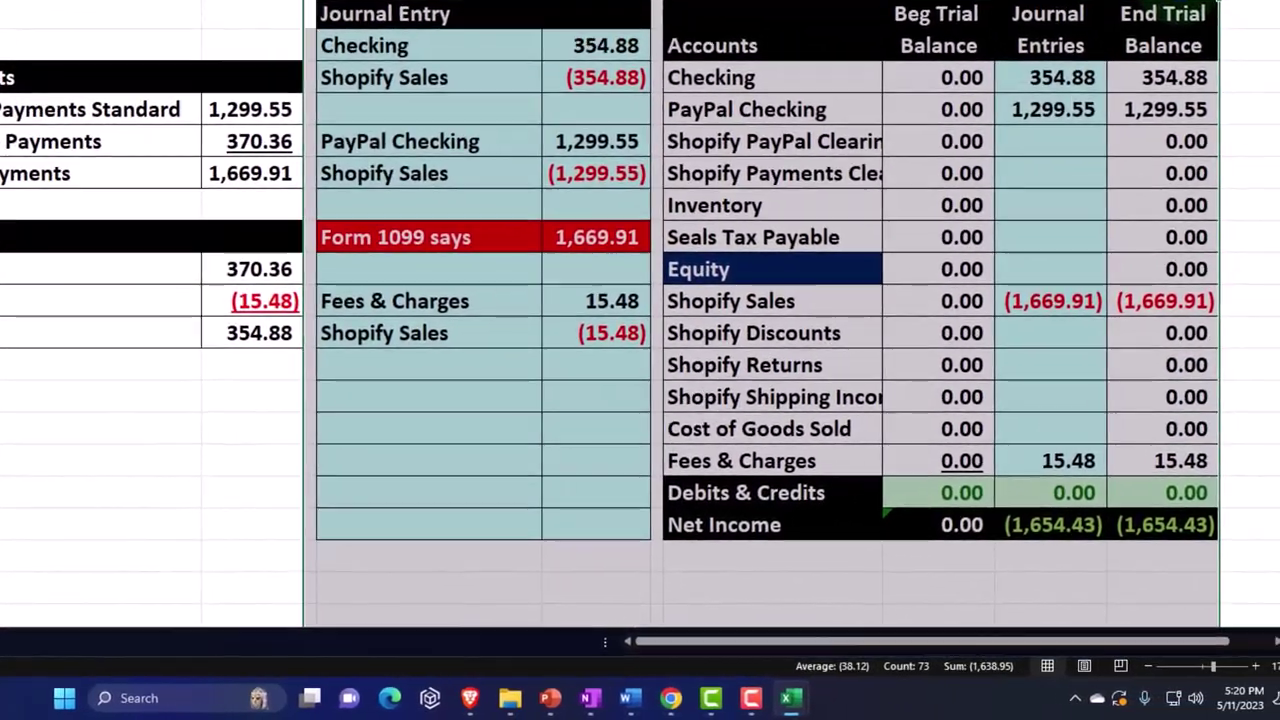
pyautogui.hotkey('ctrl', 'c')
pyautogui.rightClick(914, 120)
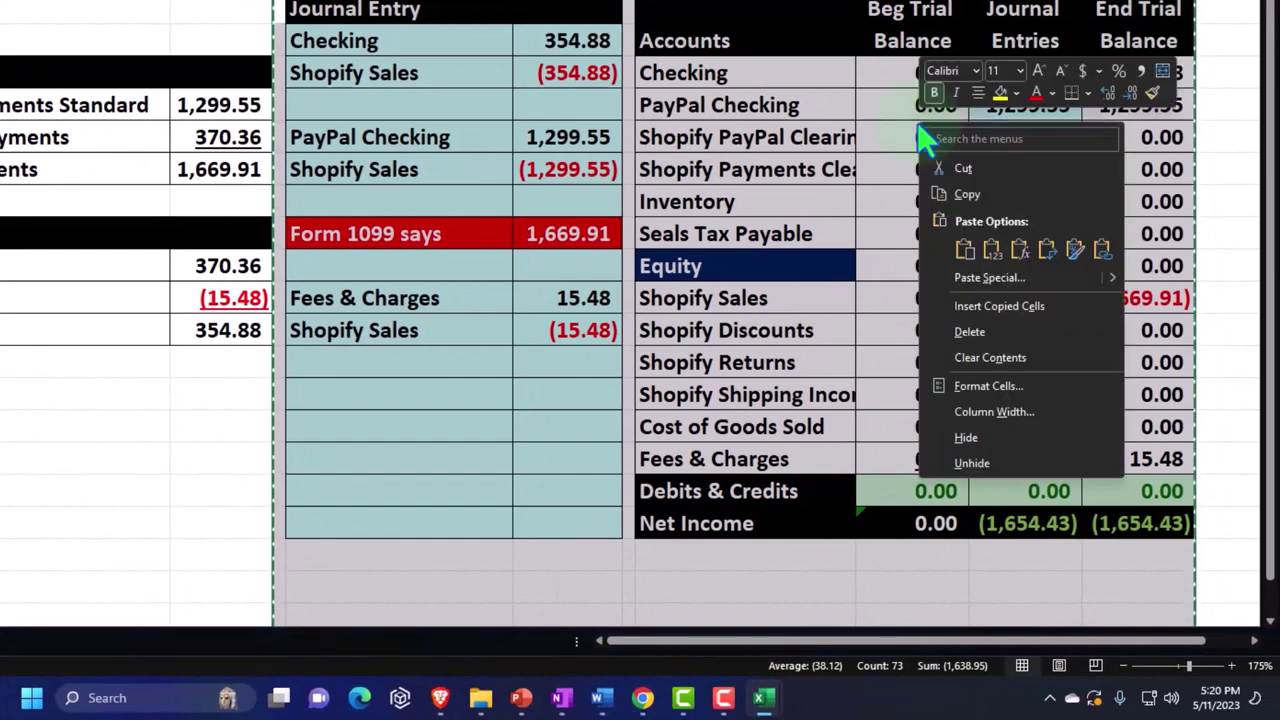
pyautogui.click(940, 190)
pyautogui.moveTo(937, 650); pyautogui.dragTo(1028, 651)
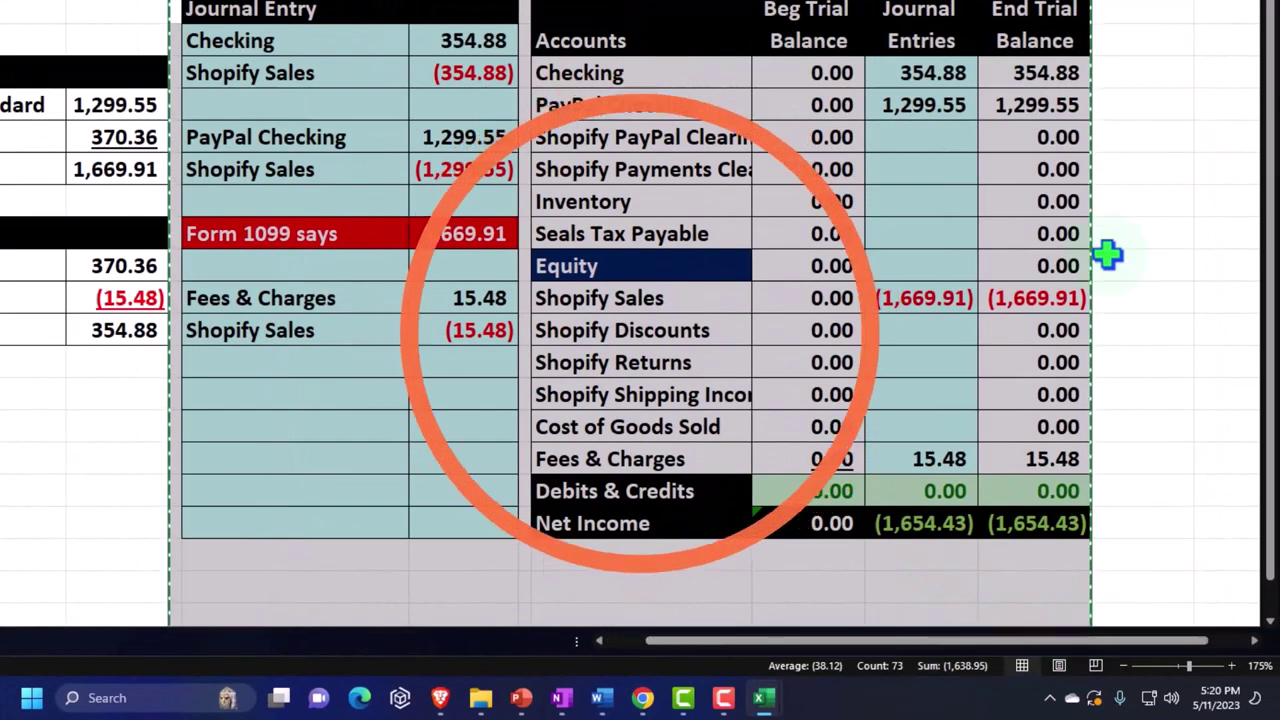
pyautogui.click(1133, 10)
pyautogui.rightClick(1135, 12)
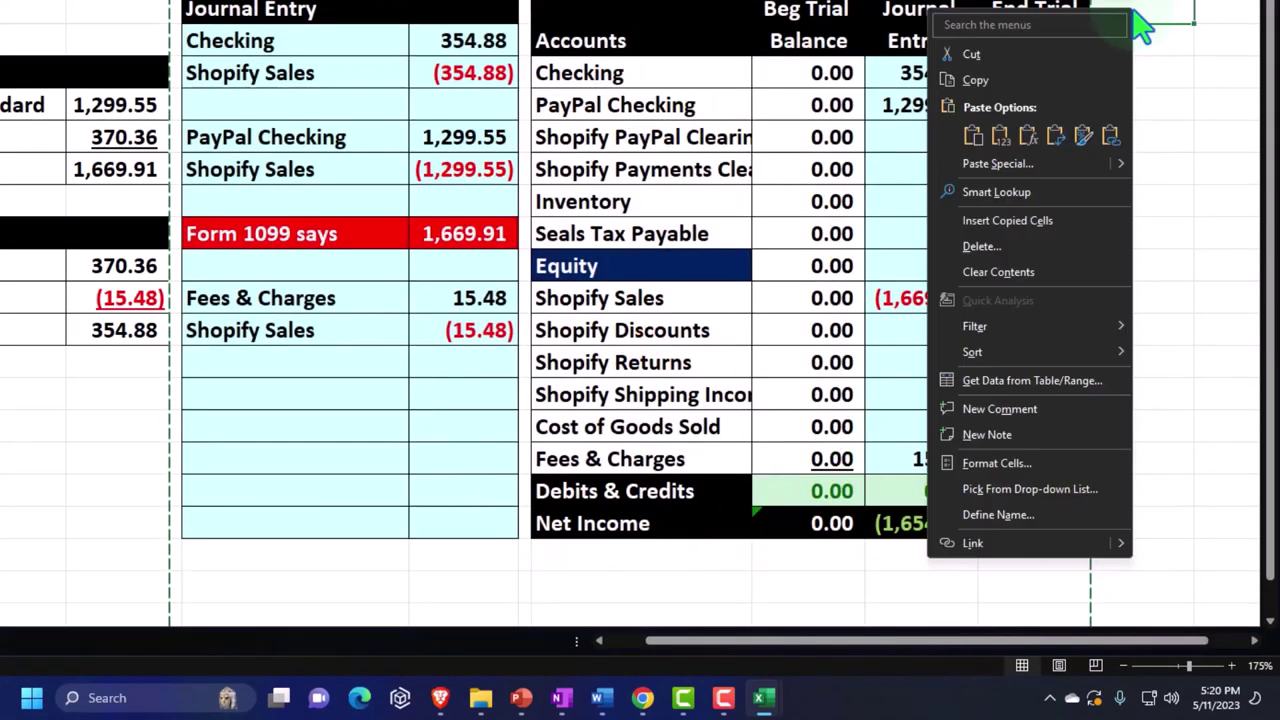
pyautogui.click(972, 135)
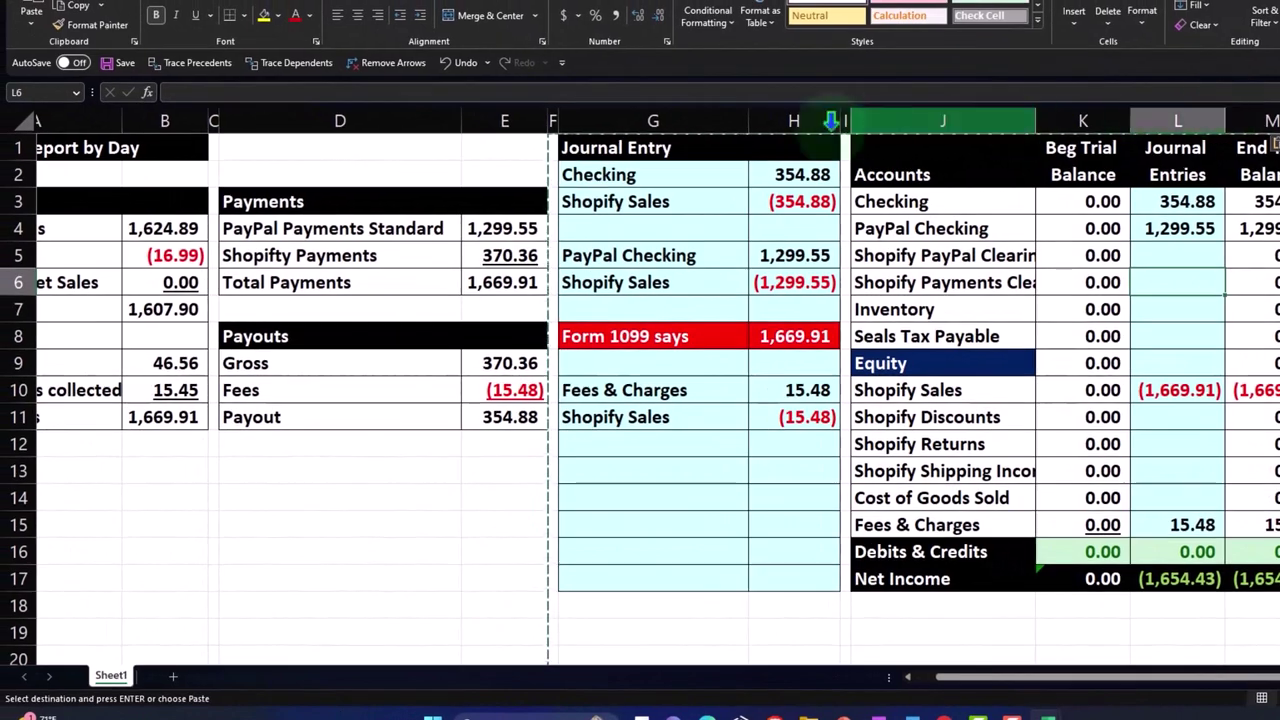
# - Hide the original journal entry and trial balance columns F through M
pyautogui.click(524, 103)
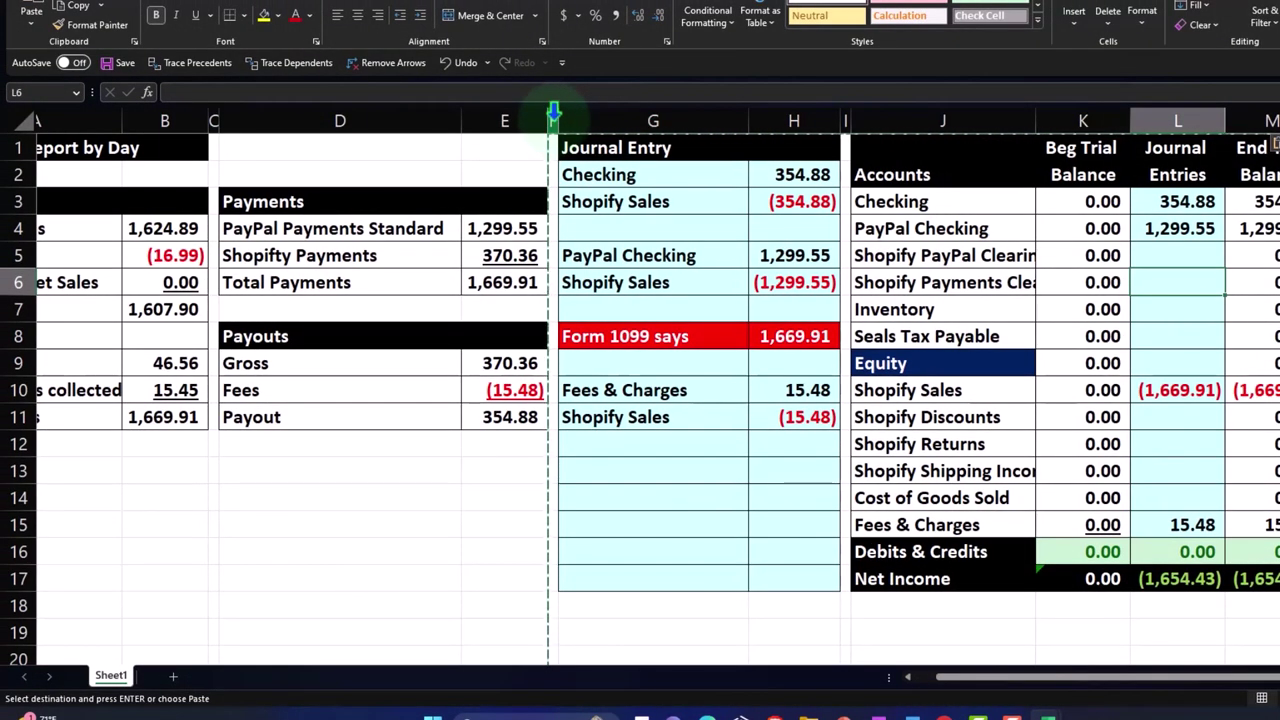
pyautogui.click(553, 112)
pyautogui.moveTo(553, 112); pyautogui.dragTo(1244, 121)
pyautogui.rightClick(925, 248)
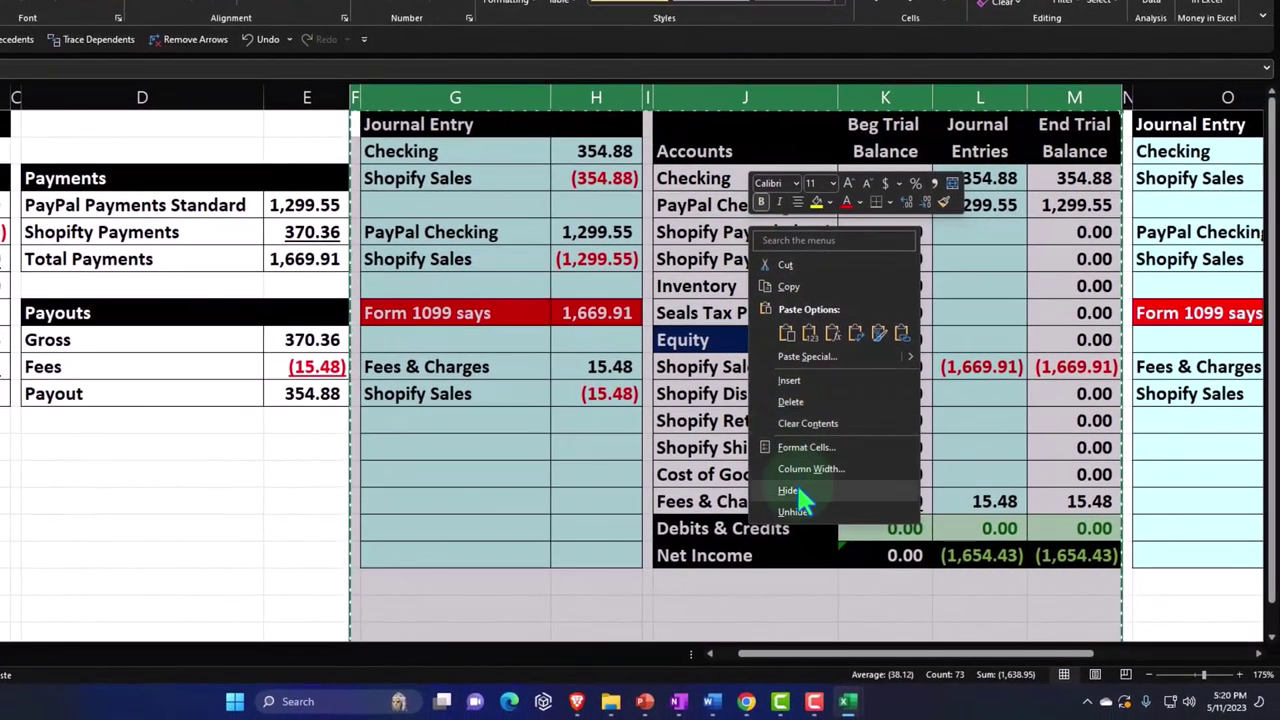
pyautogui.click(792, 491)
# - Clear the copied journal entries in O2:P11 and apply the plain formatting of O7:P7 to the red row O8:P8
pyautogui.click(535, 395)
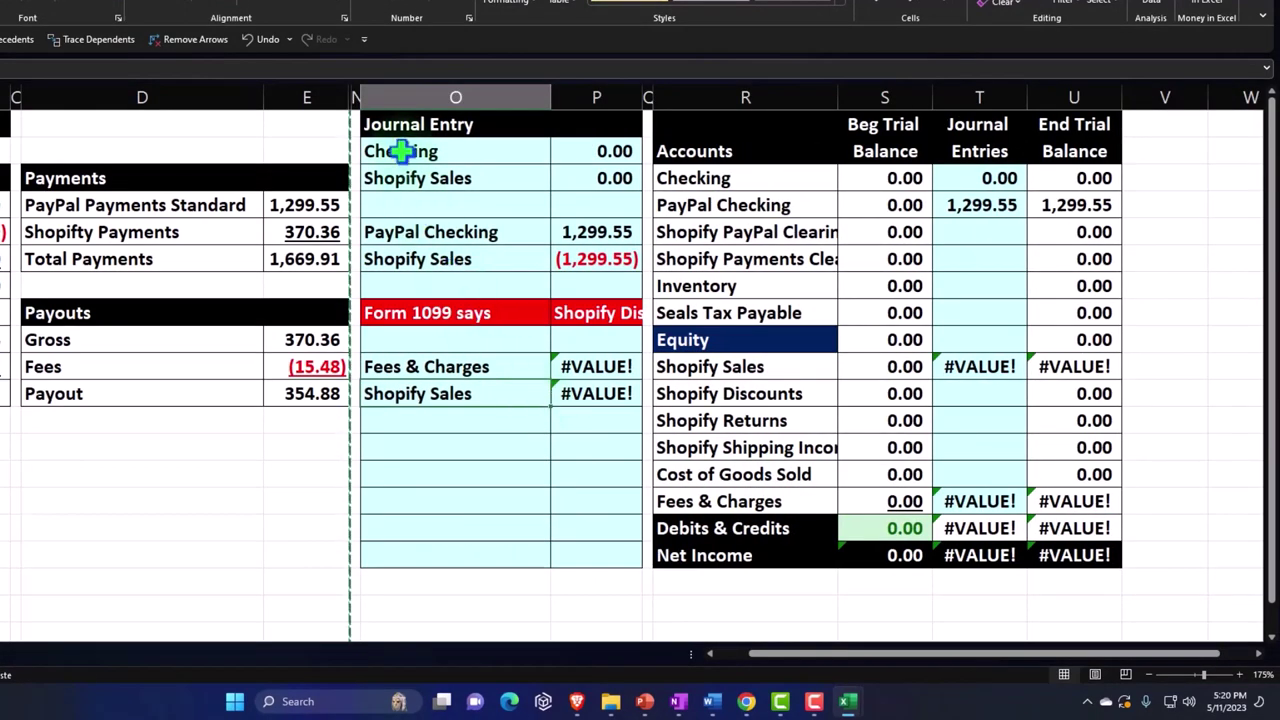
pyautogui.moveTo(400, 145); pyautogui.dragTo(577, 386)
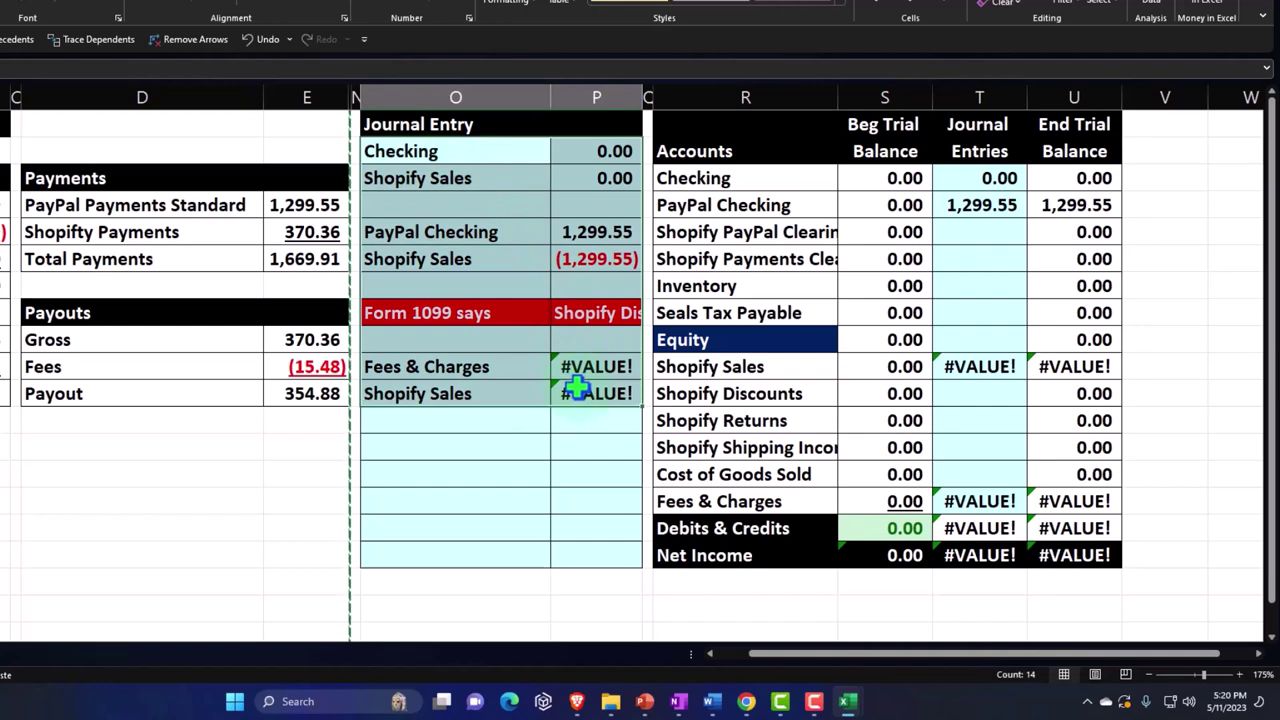
pyautogui.press('Delete')
pyautogui.moveTo(515, 286); pyautogui.dragTo(585, 286)
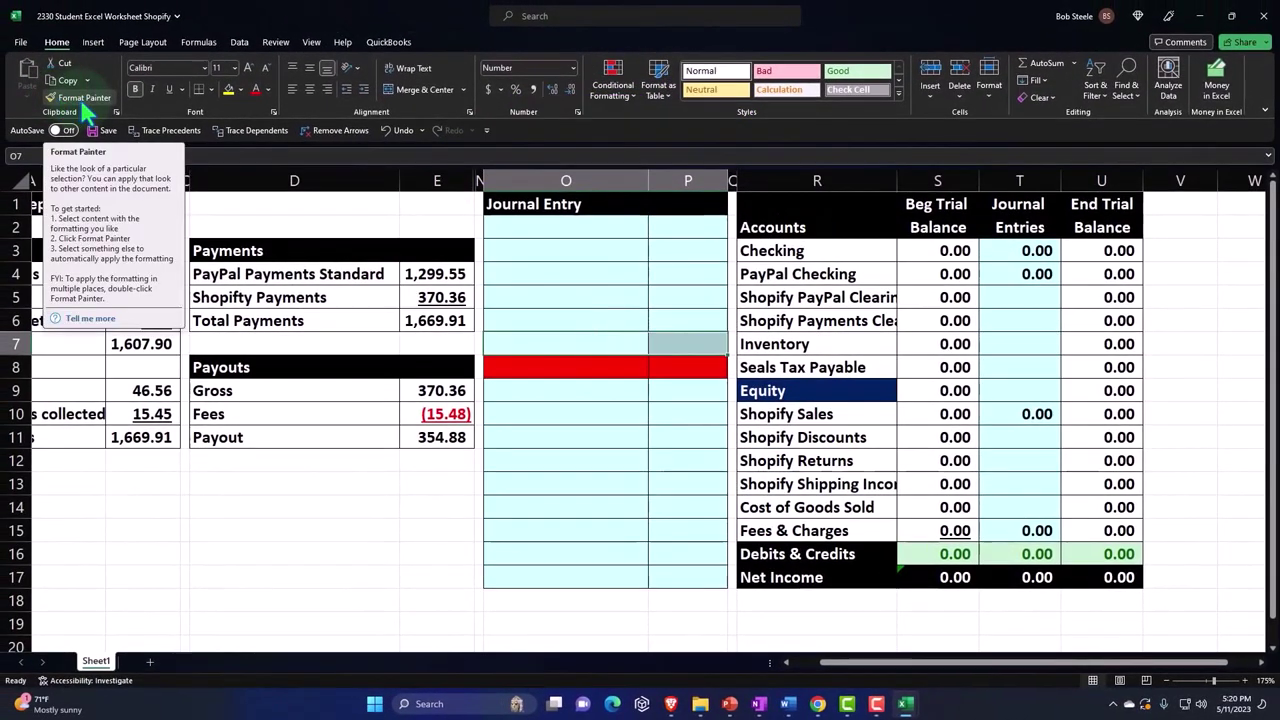
pyautogui.click(84, 99)
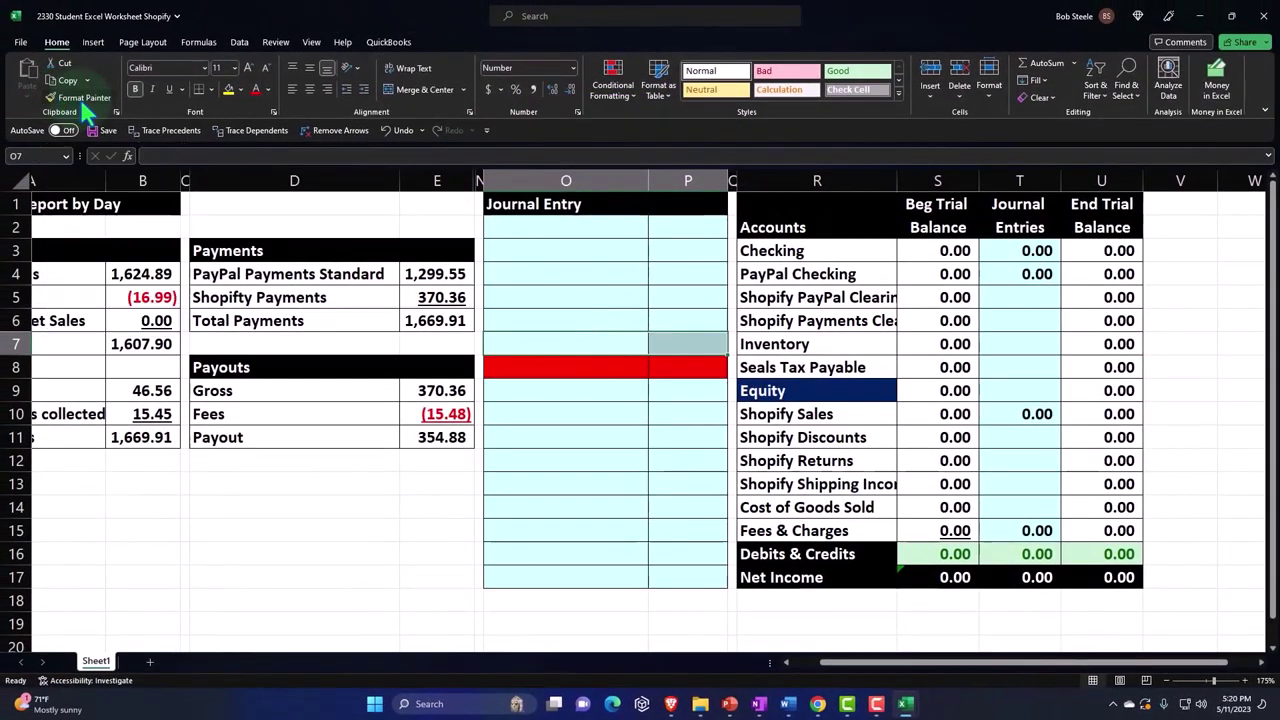
pyautogui.click(537, 364)
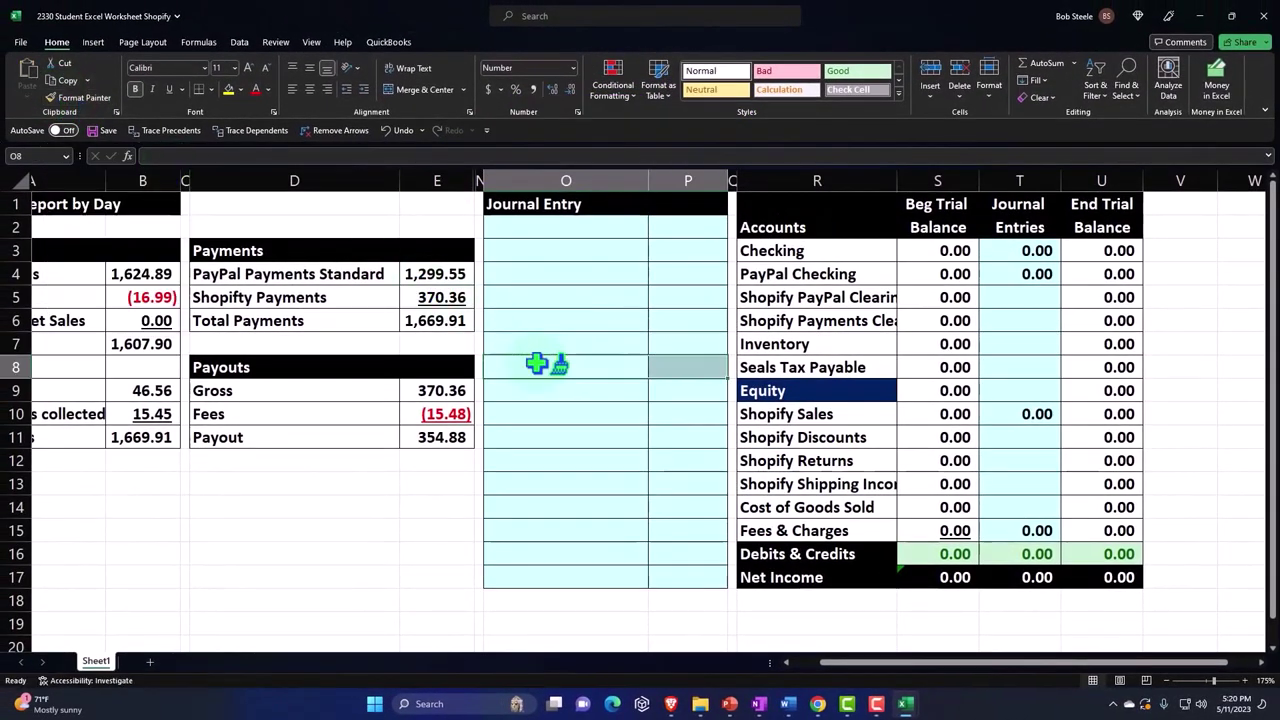
# - Clear the Journal Entries amounts in T3:T15 and widen column R to fit the full account names
pyautogui.moveTo(1014, 251); pyautogui.dragTo(1018, 528)
pyautogui.press('Delete')
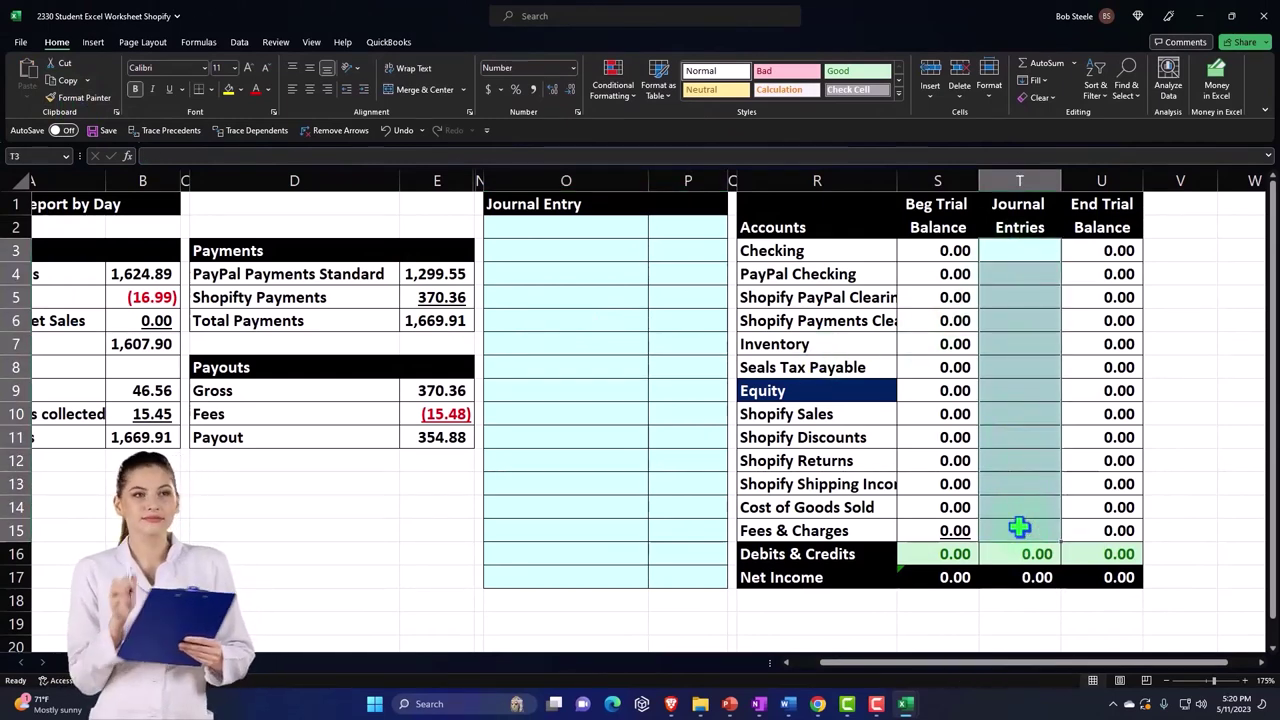
pyautogui.click(1018, 528)
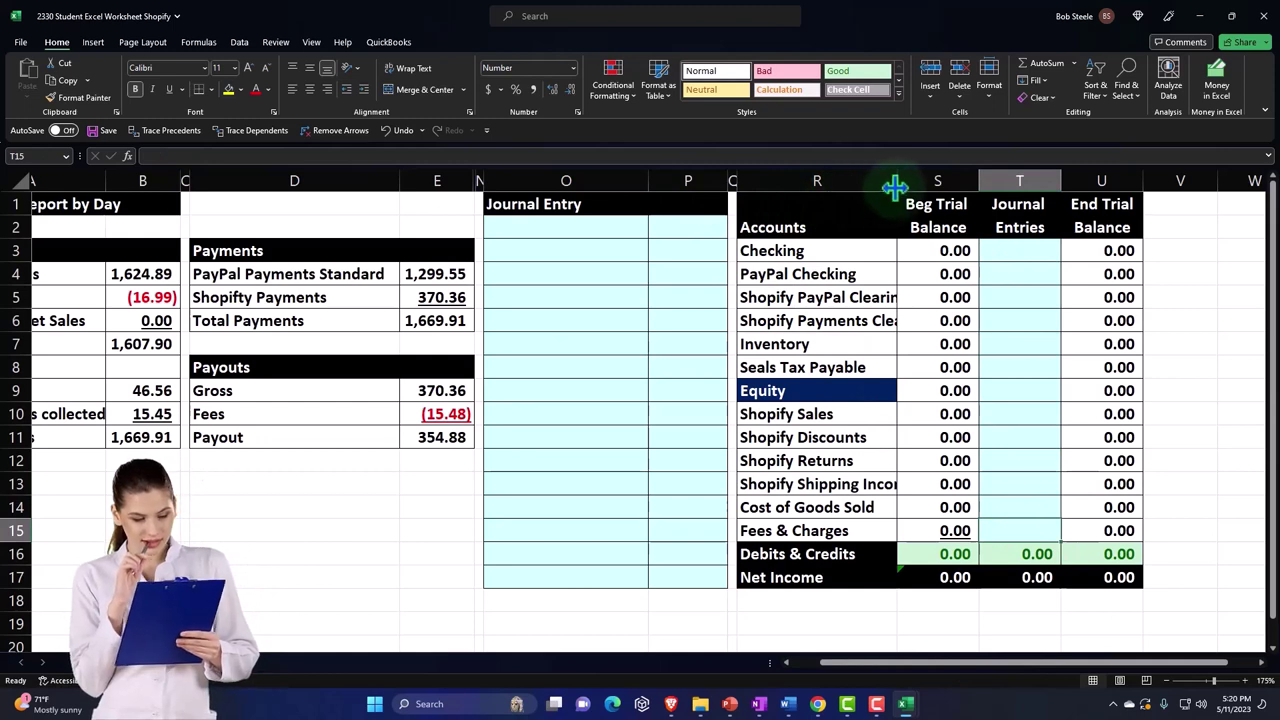
pyautogui.moveTo(896, 182); pyautogui.dragTo(928, 183)
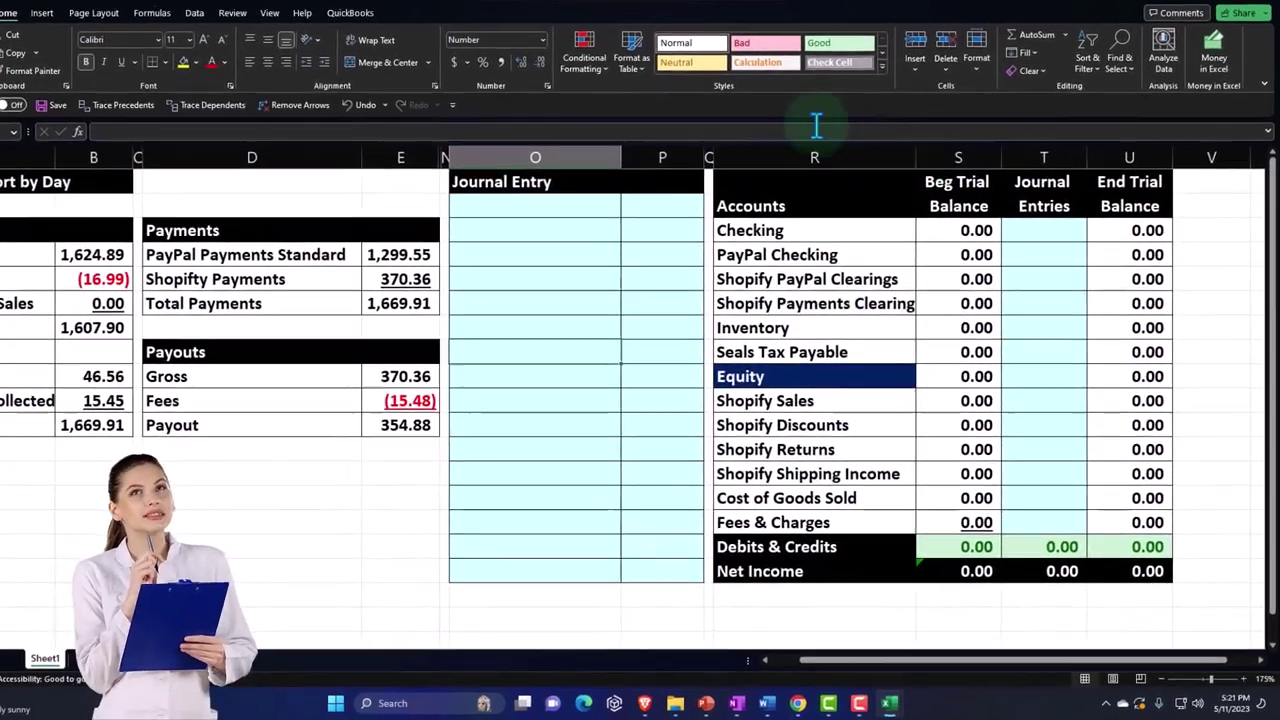
# - In the first journal entry row, O2, reference the Shopify Sales account name with =R10
pyautogui.click(604, 288)
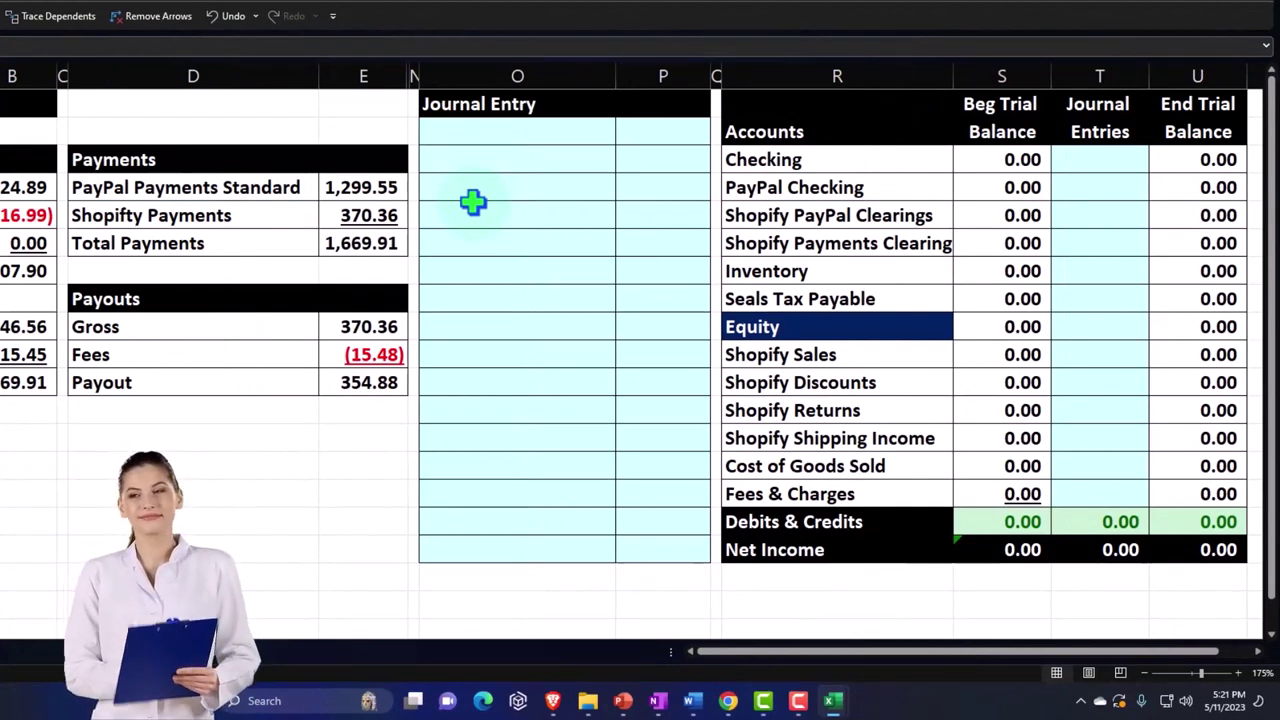
pyautogui.click(472, 202)
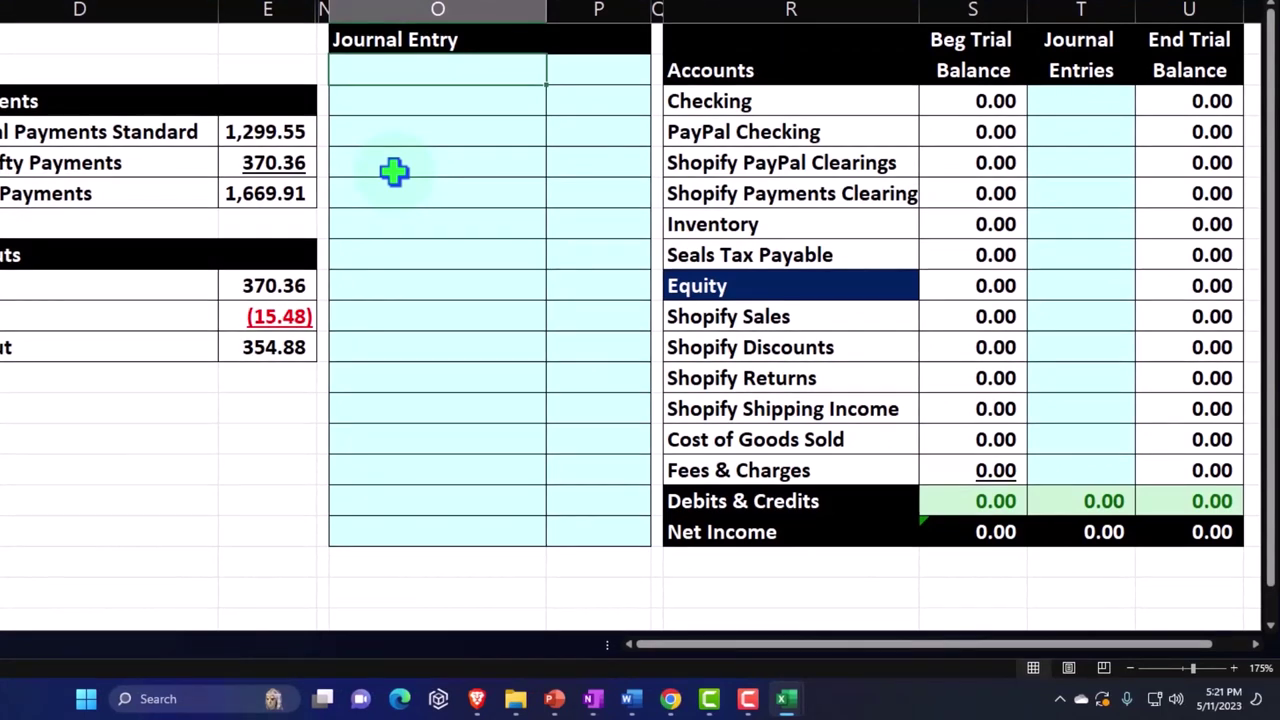
pyautogui.write('=')
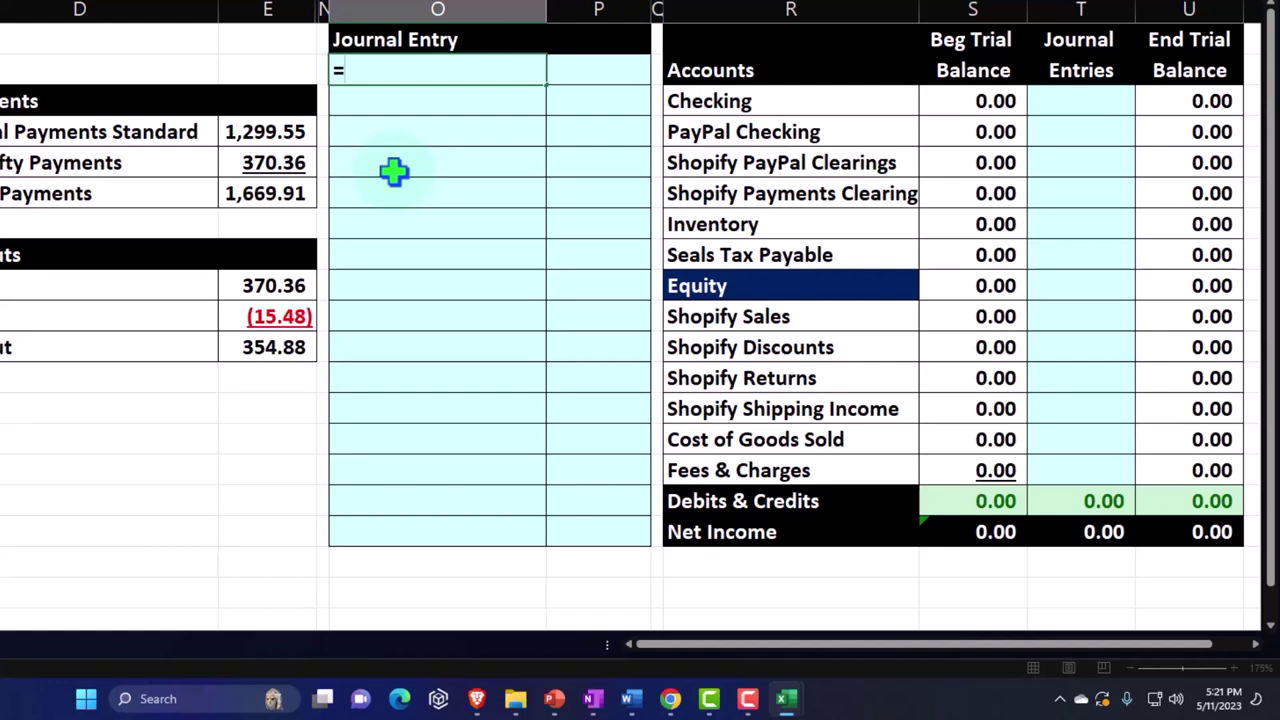
pyautogui.press('Down')
pyautogui.press('Down')
pyautogui.press('Down')
pyautogui.press('Down')
pyautogui.press('Down')
pyautogui.press('Down')
pyautogui.press('Down')
pyautogui.press('Right')
pyautogui.press('Right')
pyautogui.press('Right')
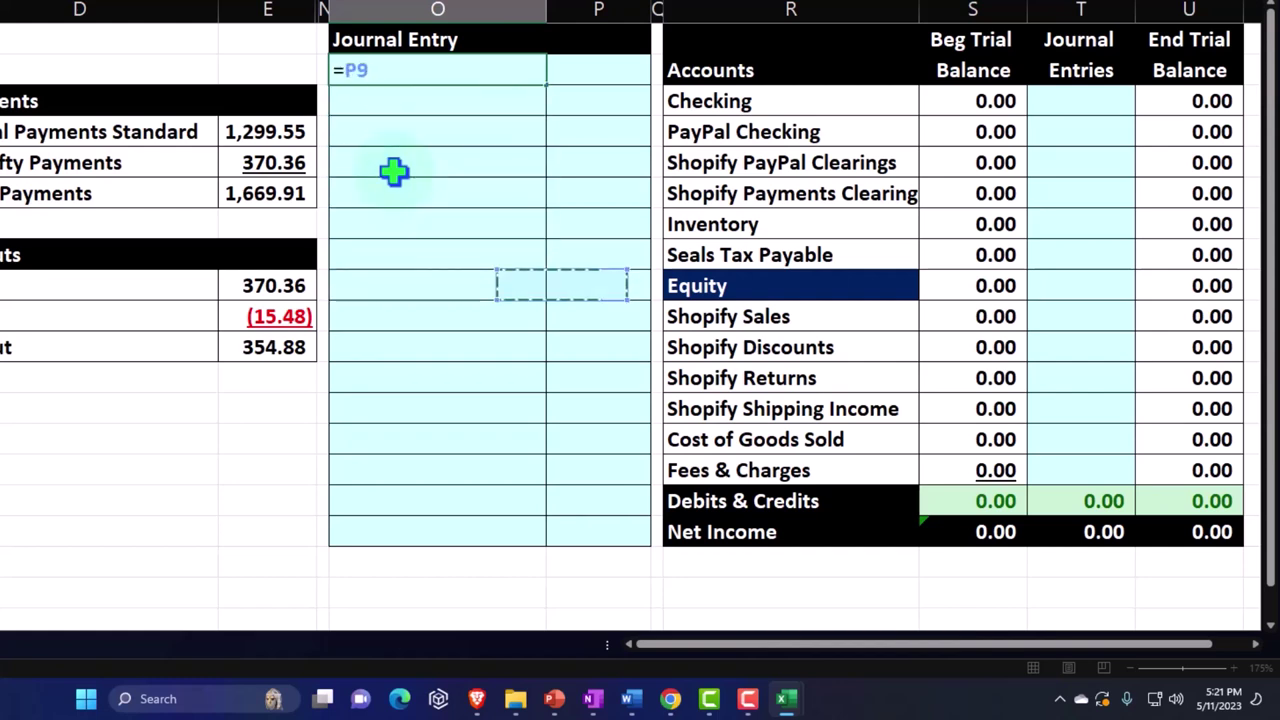
pyautogui.press('Down')
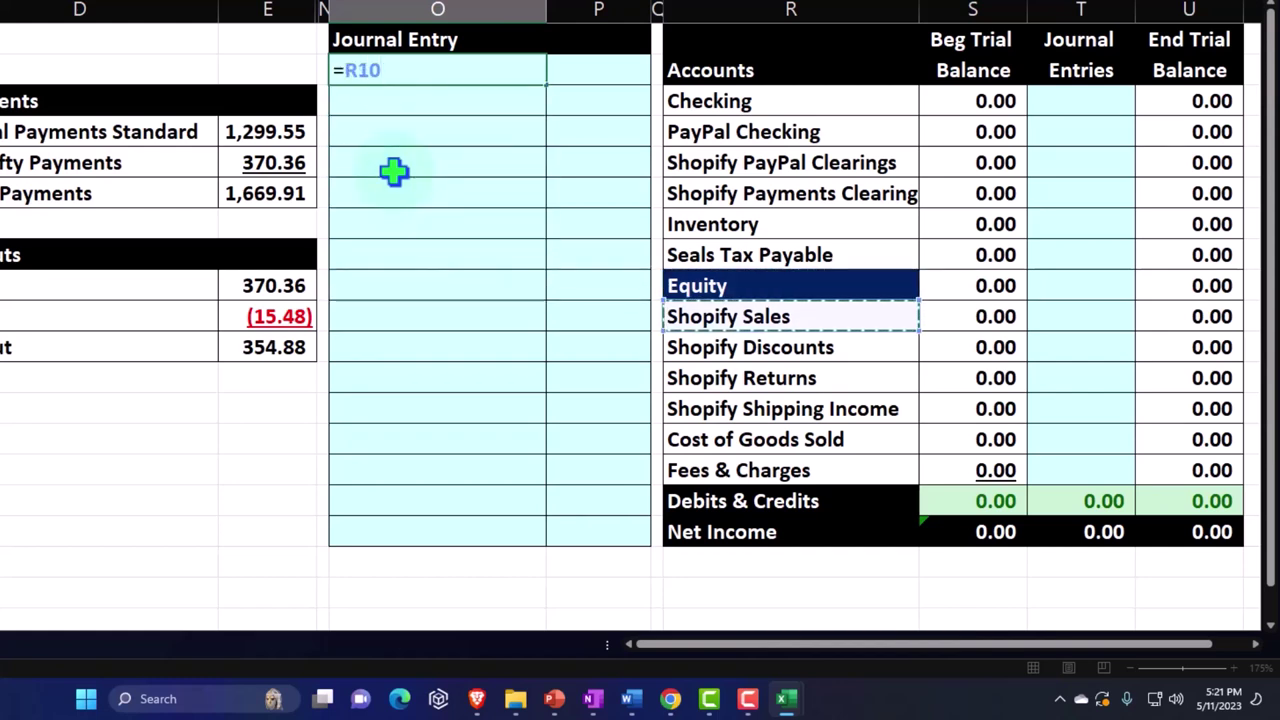
pyautogui.press('Return')
# - Credit Shopify Sales in P2 with a formula for the negative of Gross Sales in B4
pyautogui.press('Up')
pyautogui.press('Right')
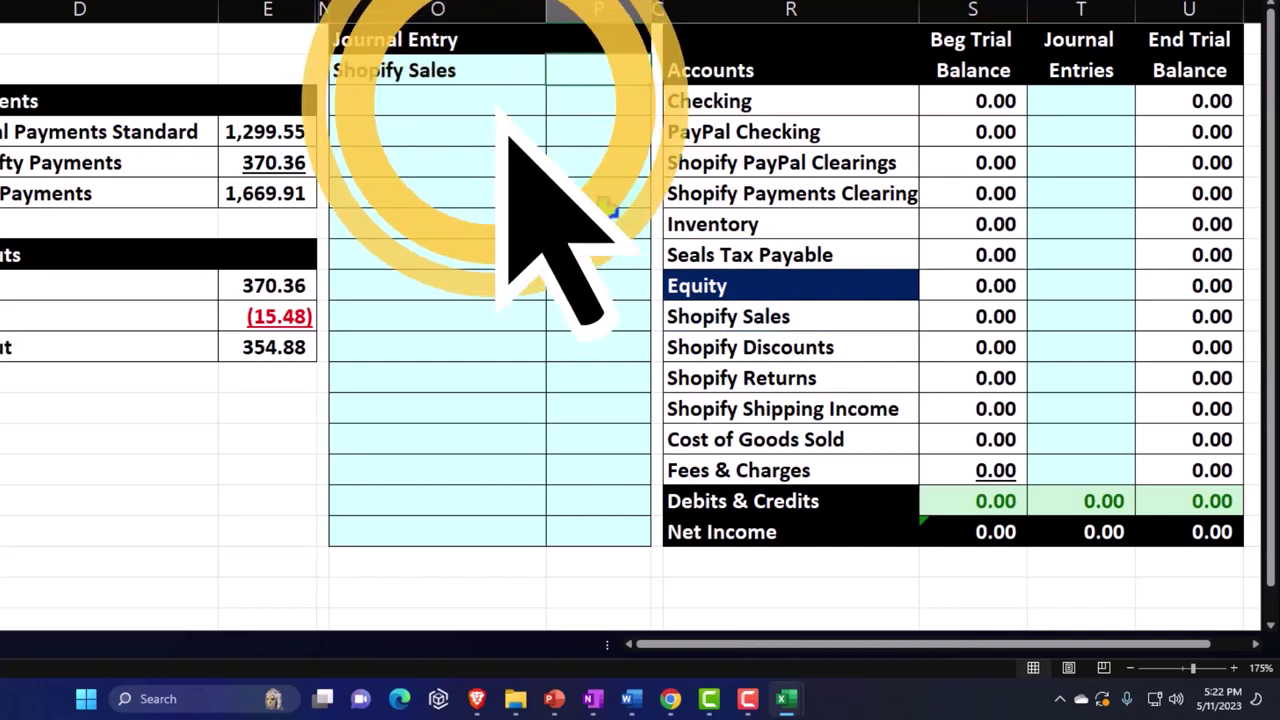
pyautogui.write('-')
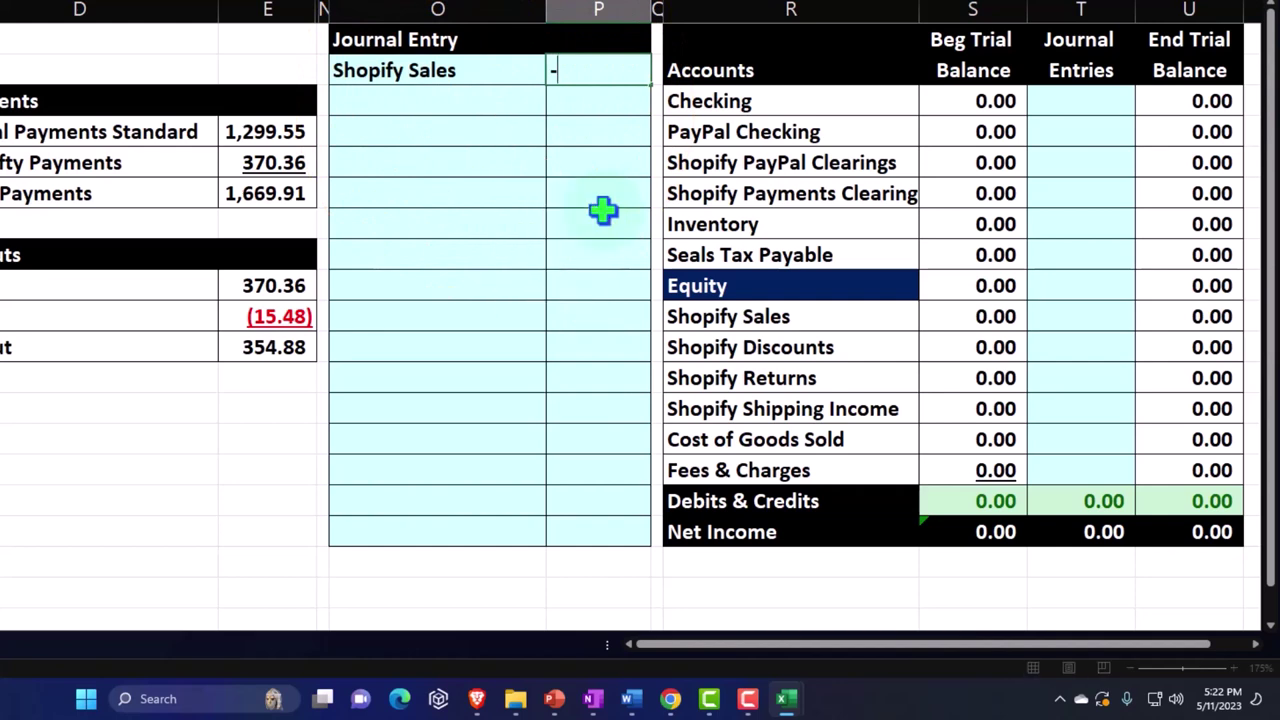
pyautogui.press('Left')
pyautogui.press('Left')
pyautogui.press('Left')
pyautogui.press('Left')
pyautogui.press('Left')
pyautogui.press('Left')
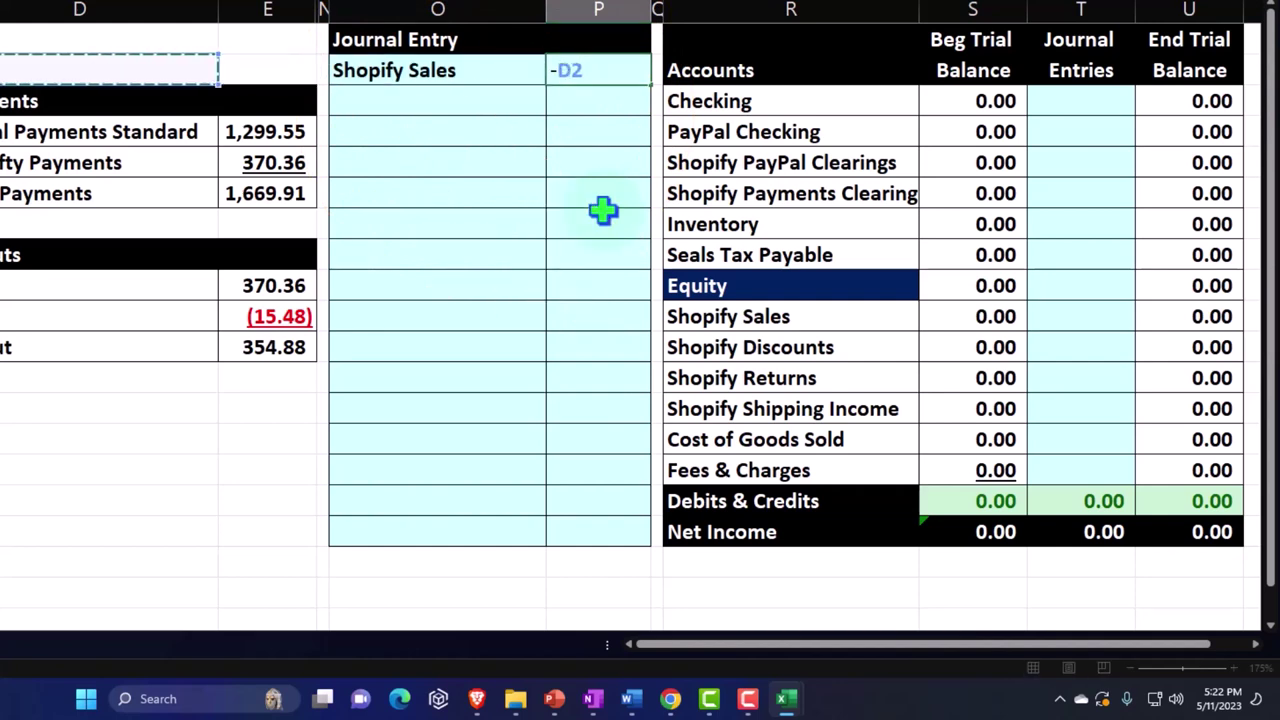
pyautogui.press('Down')
pyautogui.press('Down')
pyautogui.press('Return')
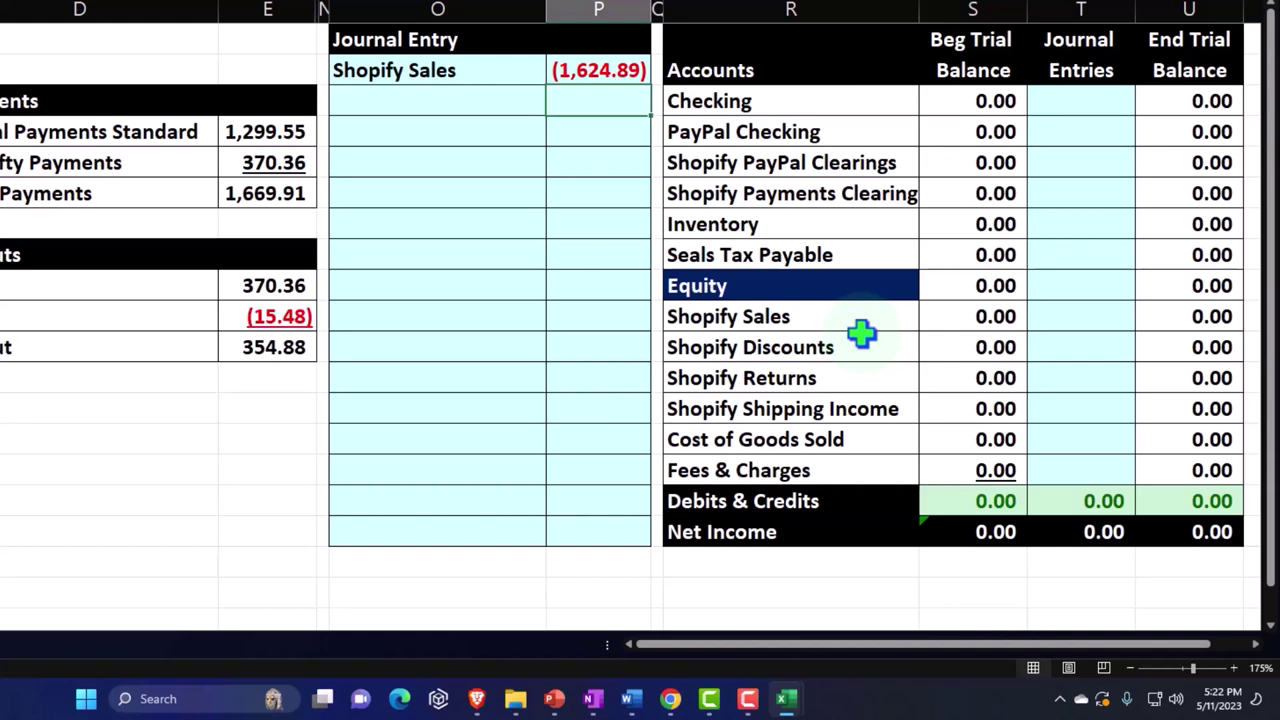
# - In the second journal entry row, O3, reference the Shopify Discounts account name with =R11
pyautogui.press('Left')
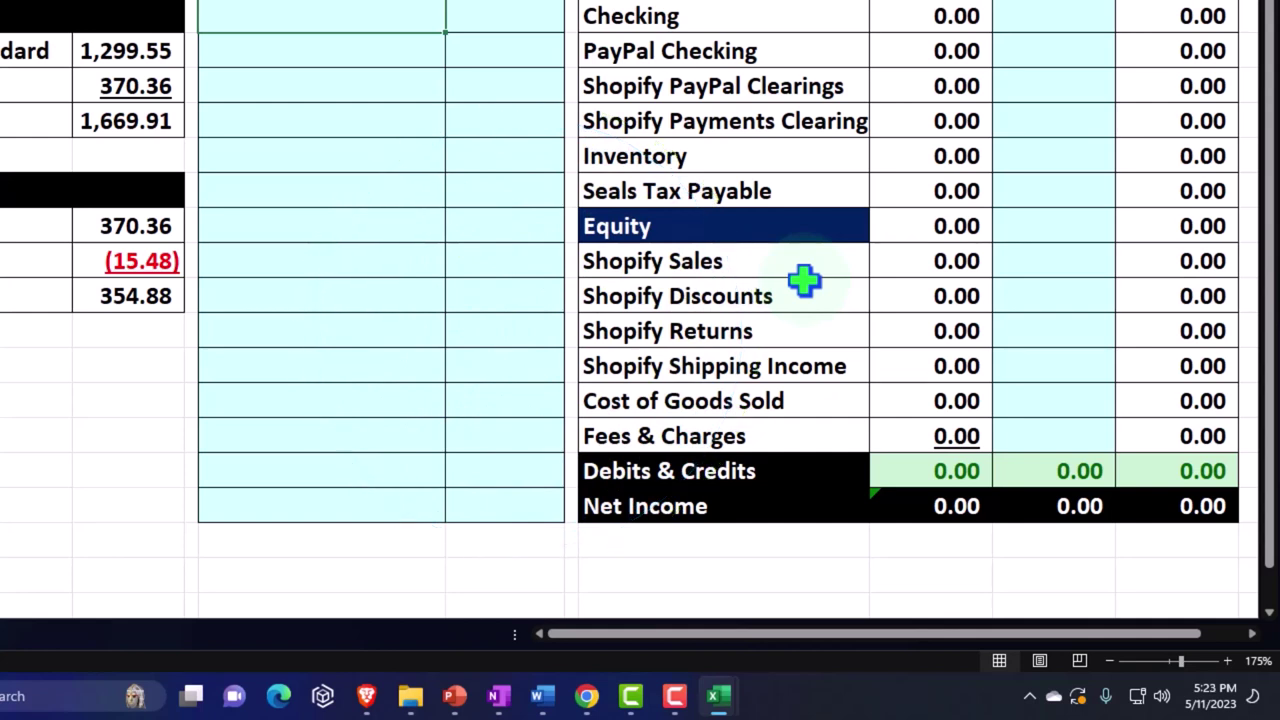
pyautogui.write('=')
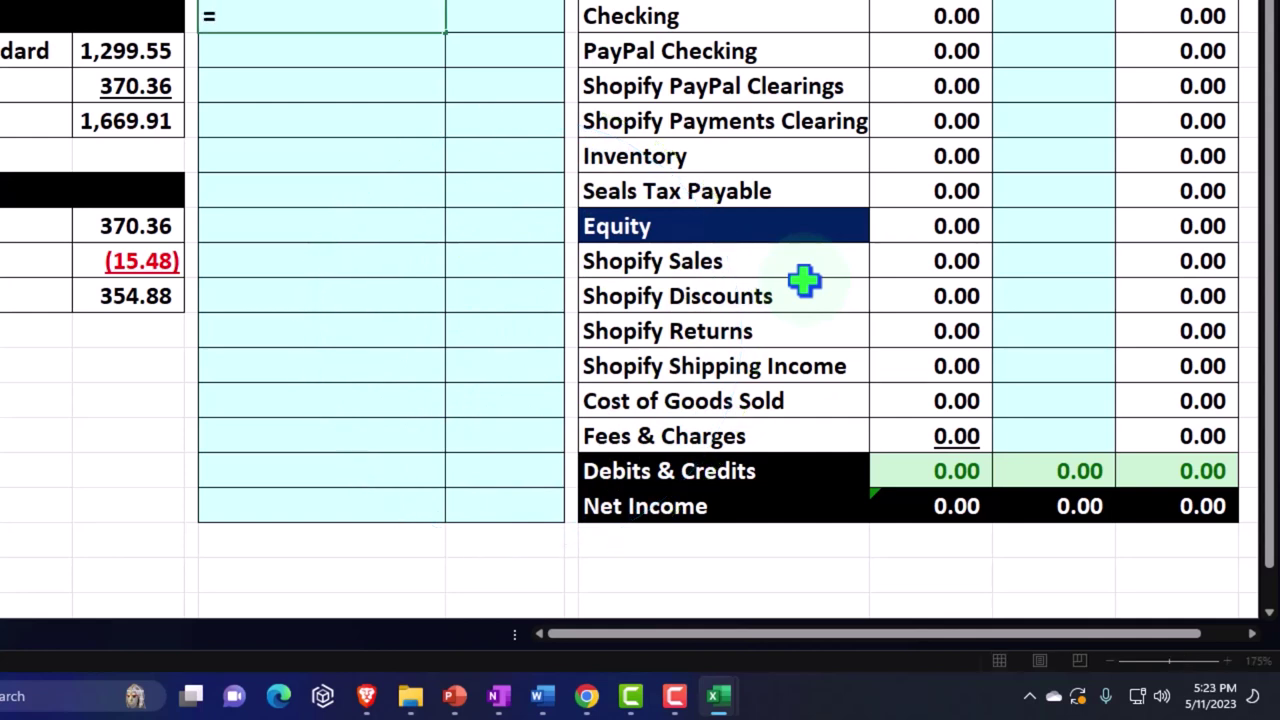
pyautogui.press('Down')
pyautogui.press('Down')
pyautogui.press('Down')
pyautogui.press('Down')
pyautogui.press('Down')
pyautogui.press('Down')
pyautogui.press('Down')
pyautogui.press('Down')
pyautogui.press('Right')
pyautogui.press('Right')
pyautogui.press('Right')
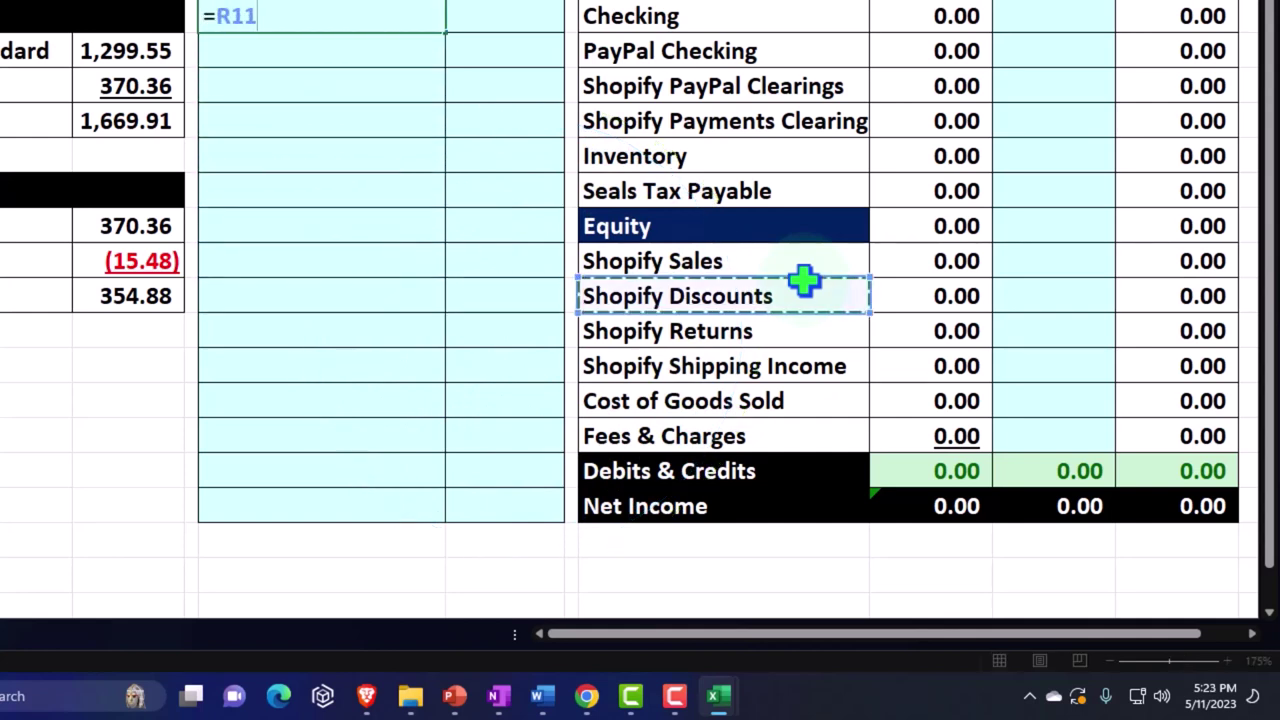
pyautogui.press('Return')
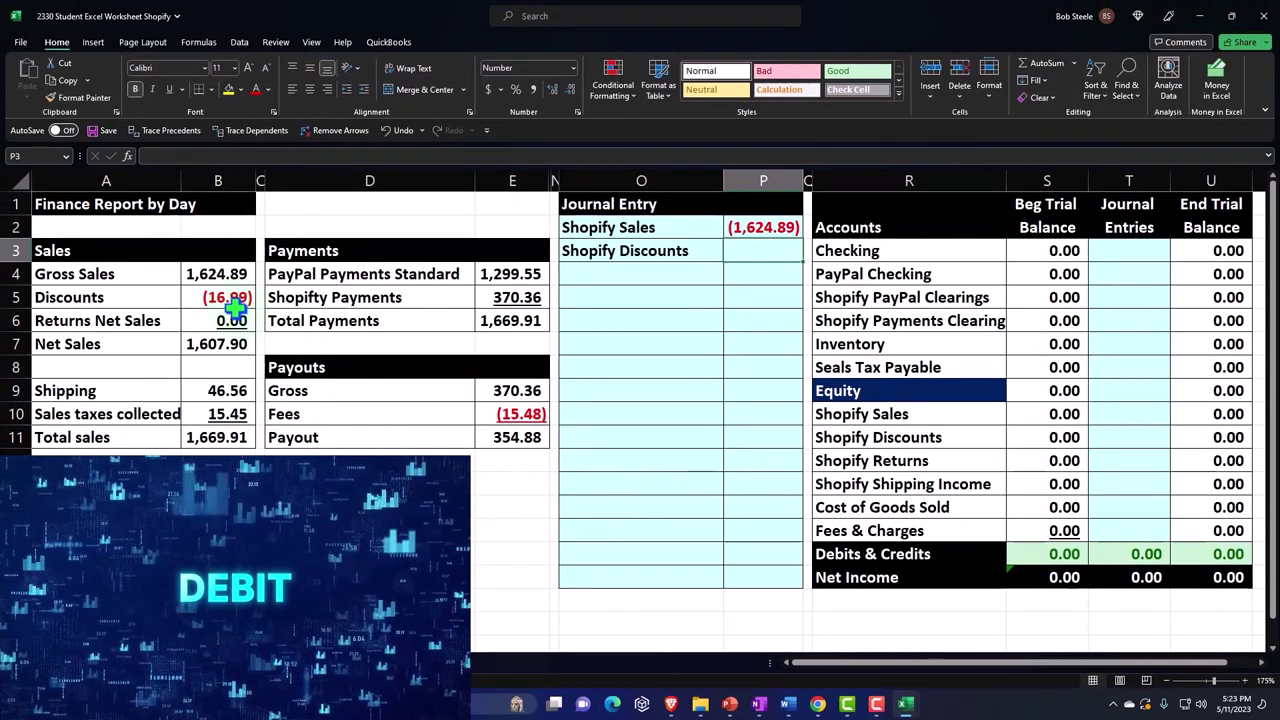
# - Debit Shopify Discounts in P3 with a formula for the negative of the Discounts amount in B5
pyautogui.press('Left')
pyautogui.press('Left')
pyautogui.press('Left')
pyautogui.press('Left')
pyautogui.press('Left')
pyautogui.press('Left')
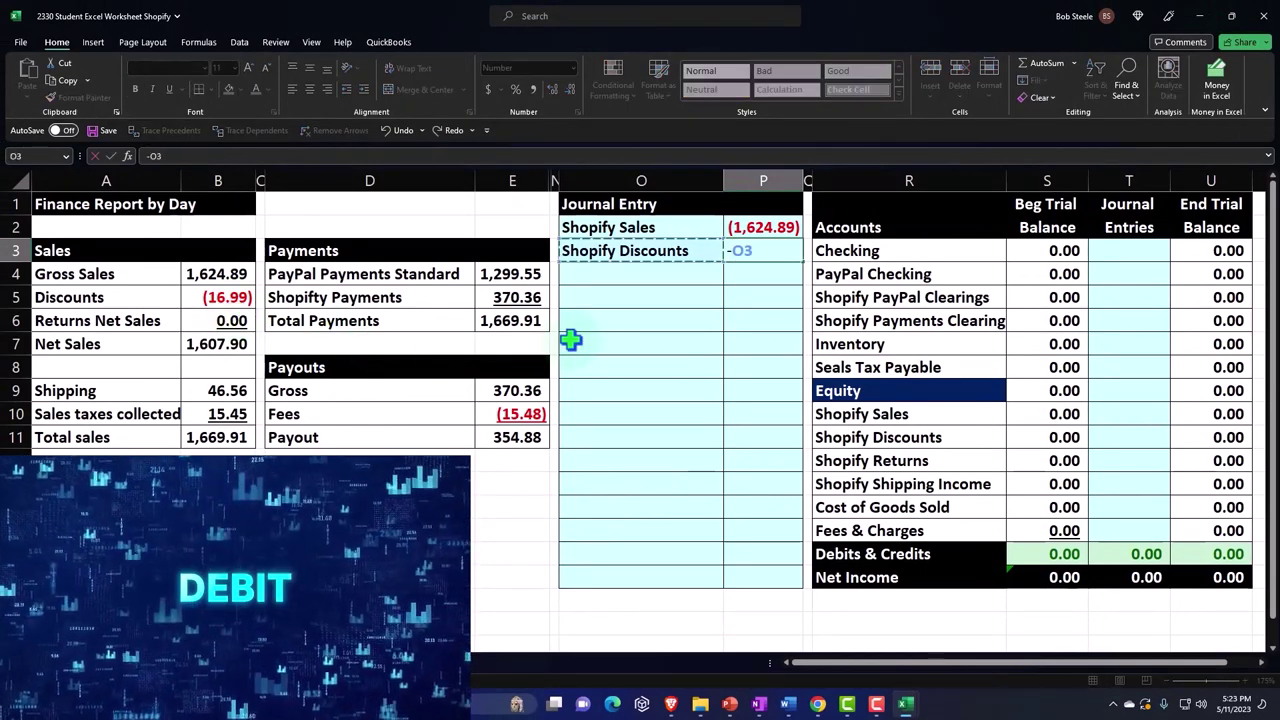
pyautogui.press('Down')
pyautogui.press('Down')
pyautogui.press('Return')
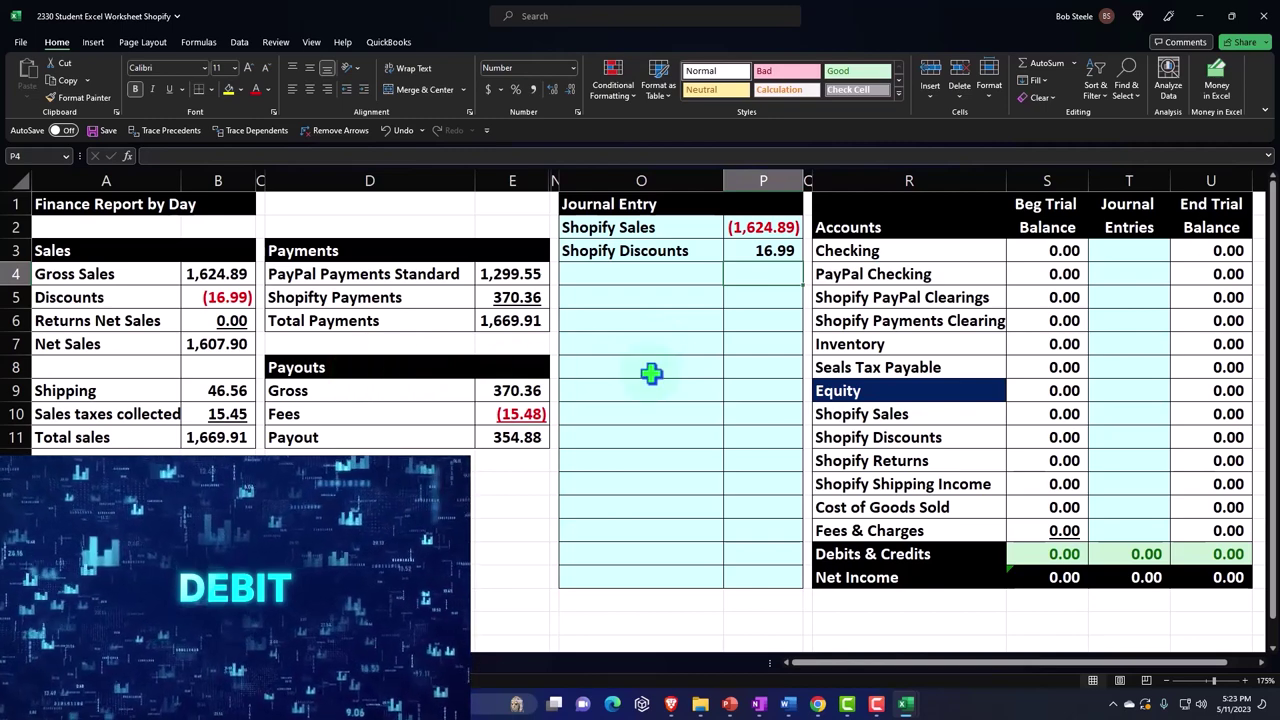
pyautogui.press('Left')
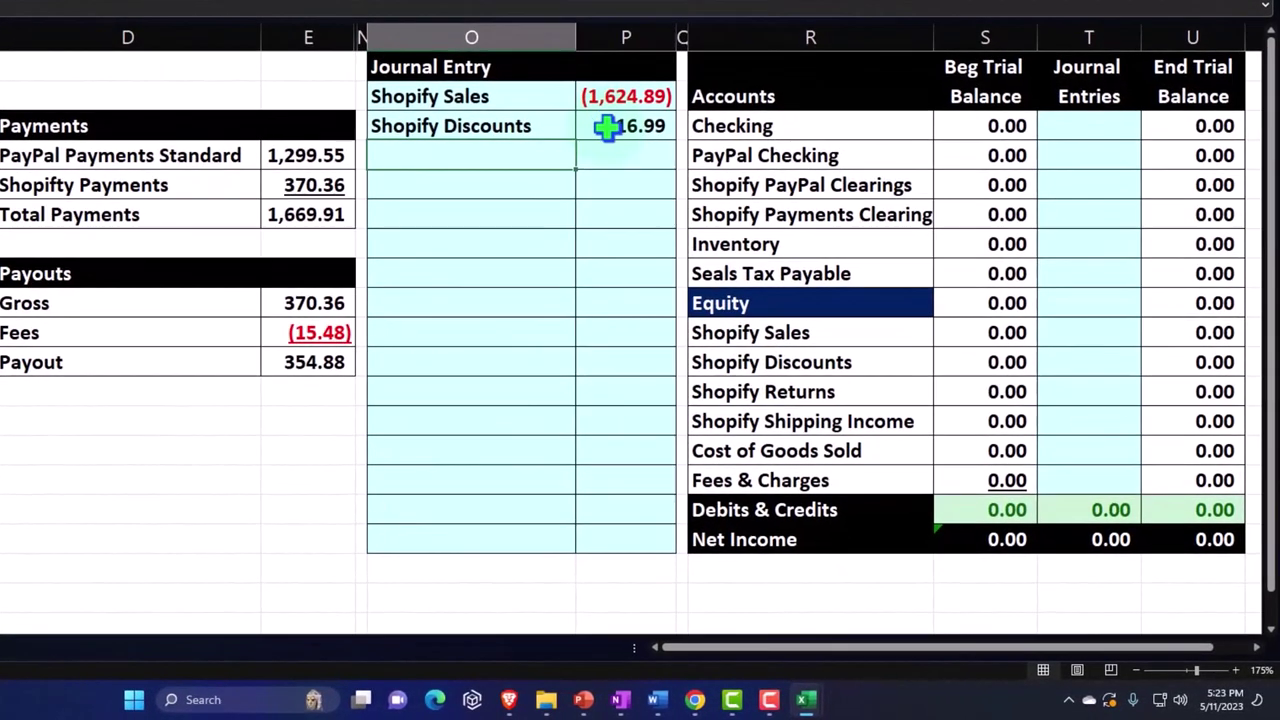
pyautogui.click(664, 175)
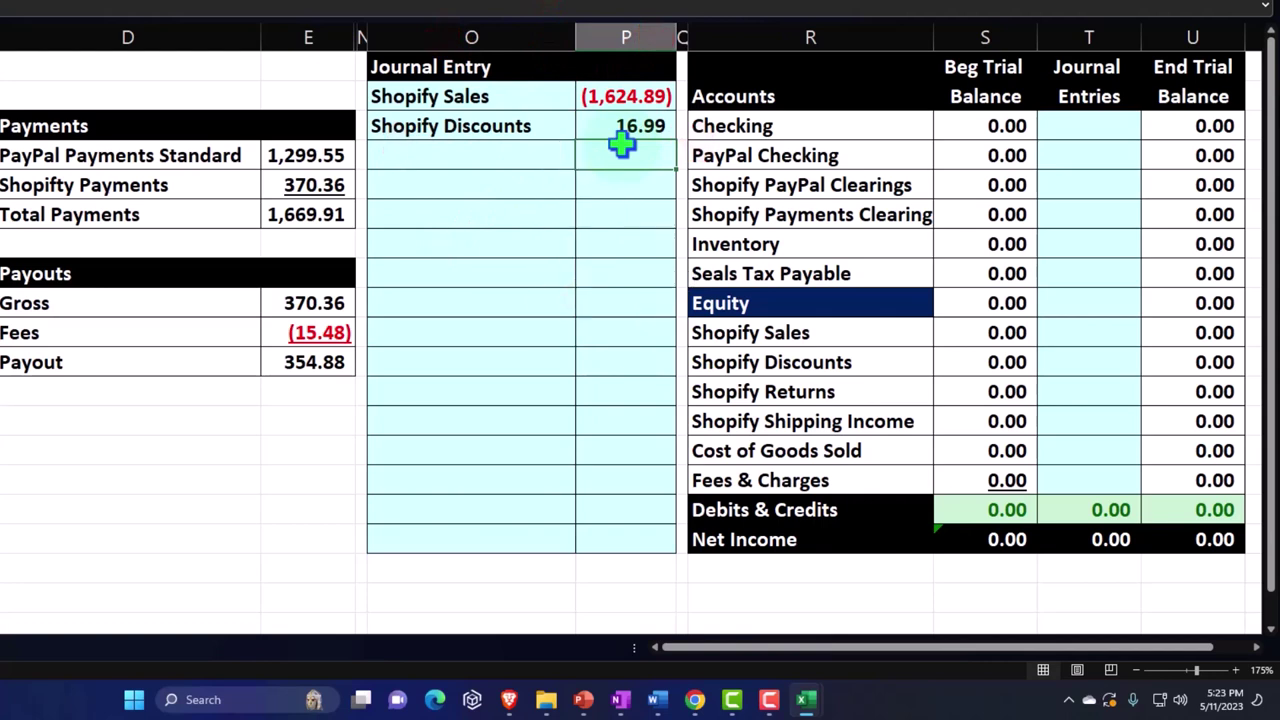
pyautogui.press('Left')
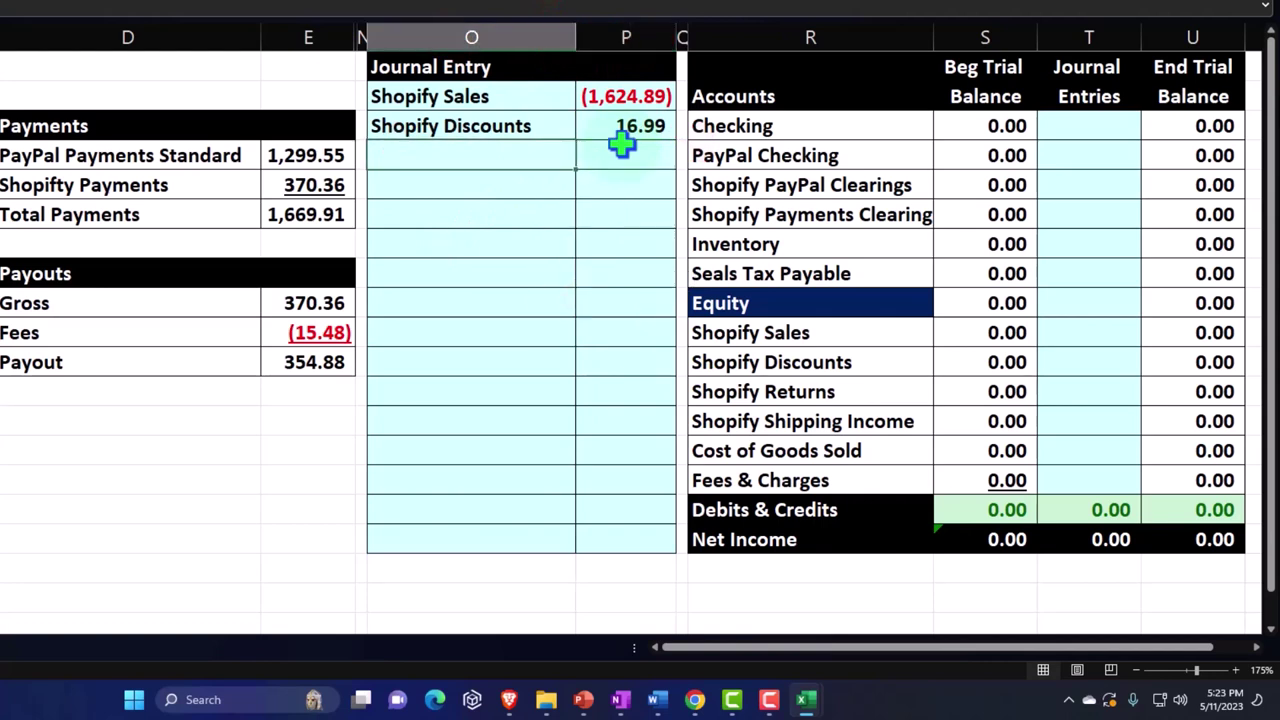
pyautogui.click(745, 362)
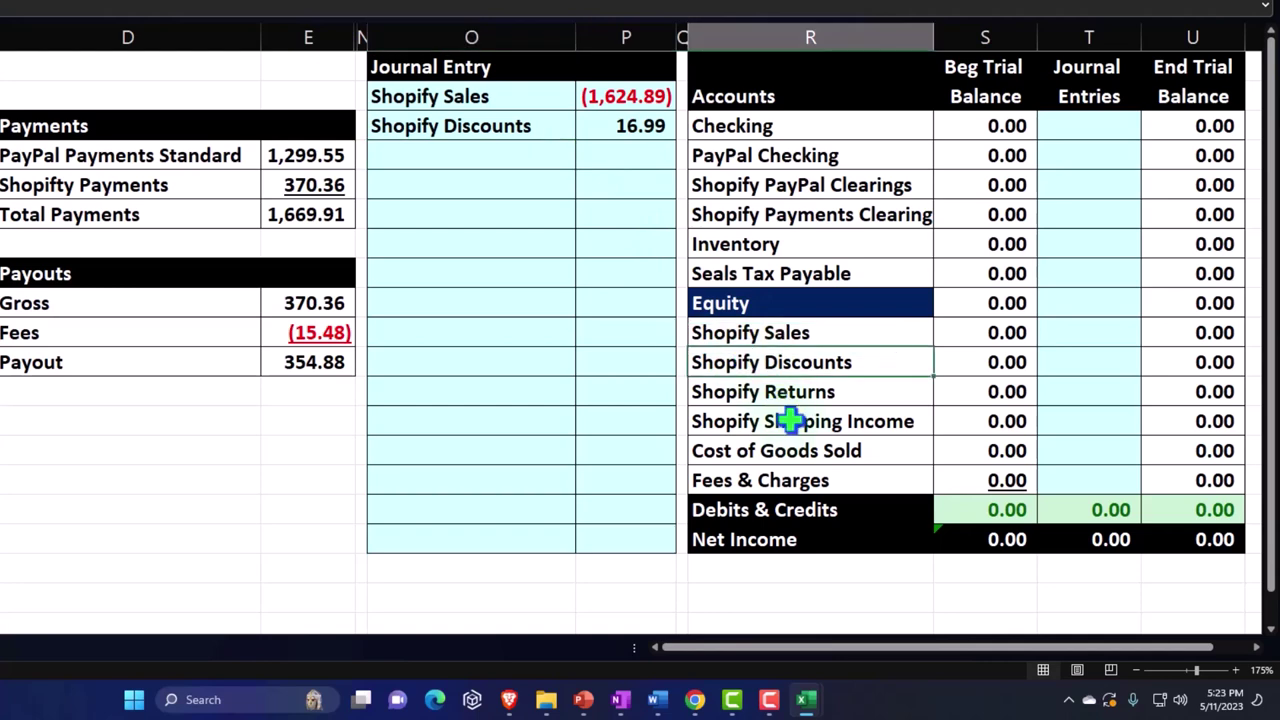
pyautogui.click(1194, 332)
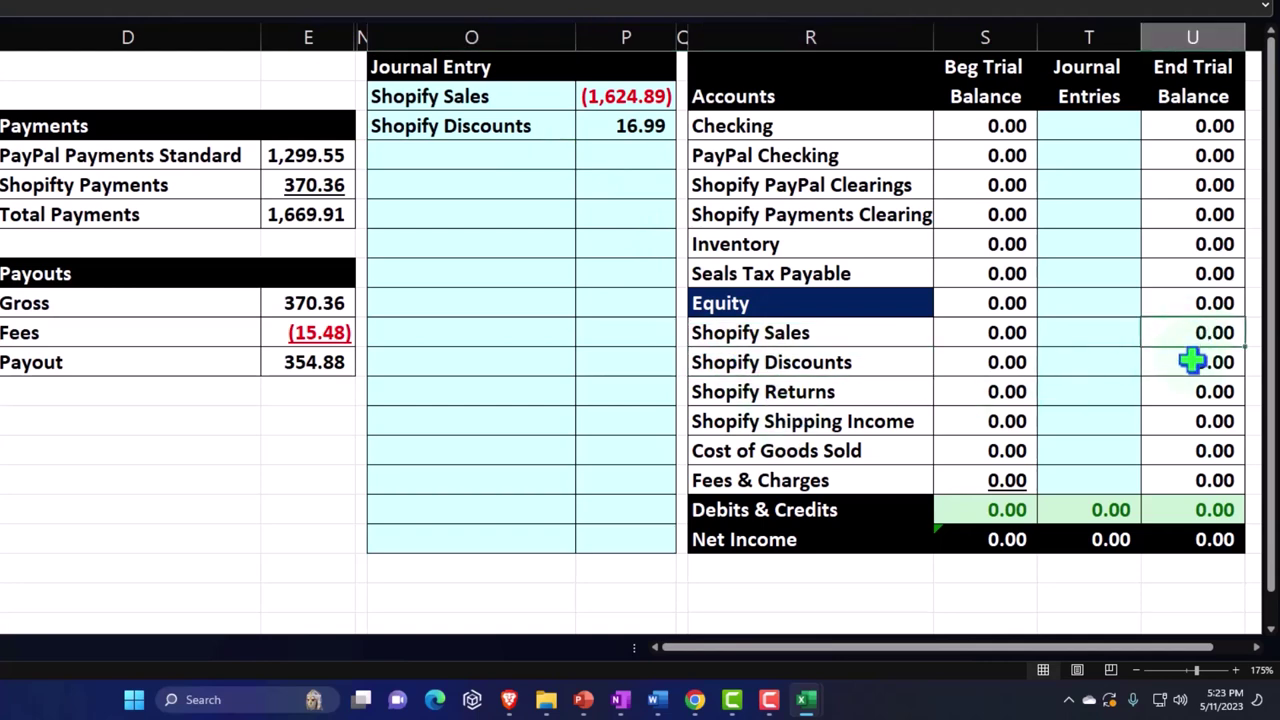
pyautogui.click(1192, 361)
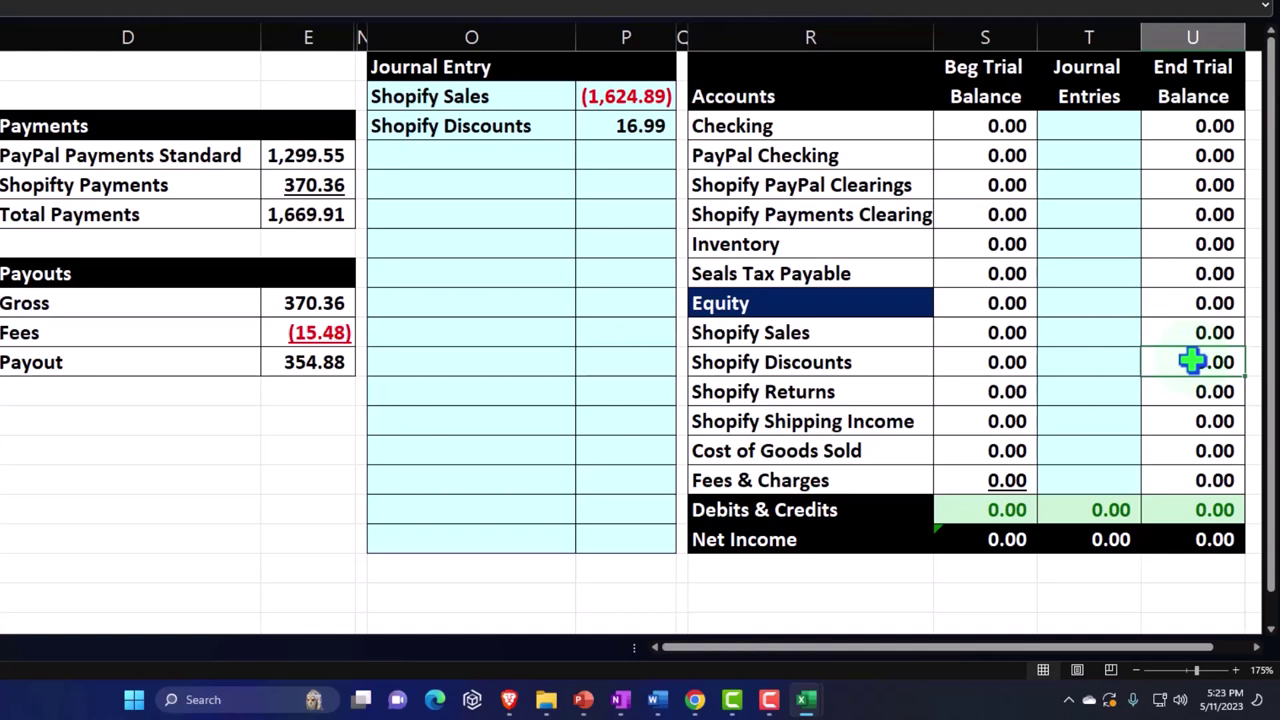
pyautogui.click(1191, 333)
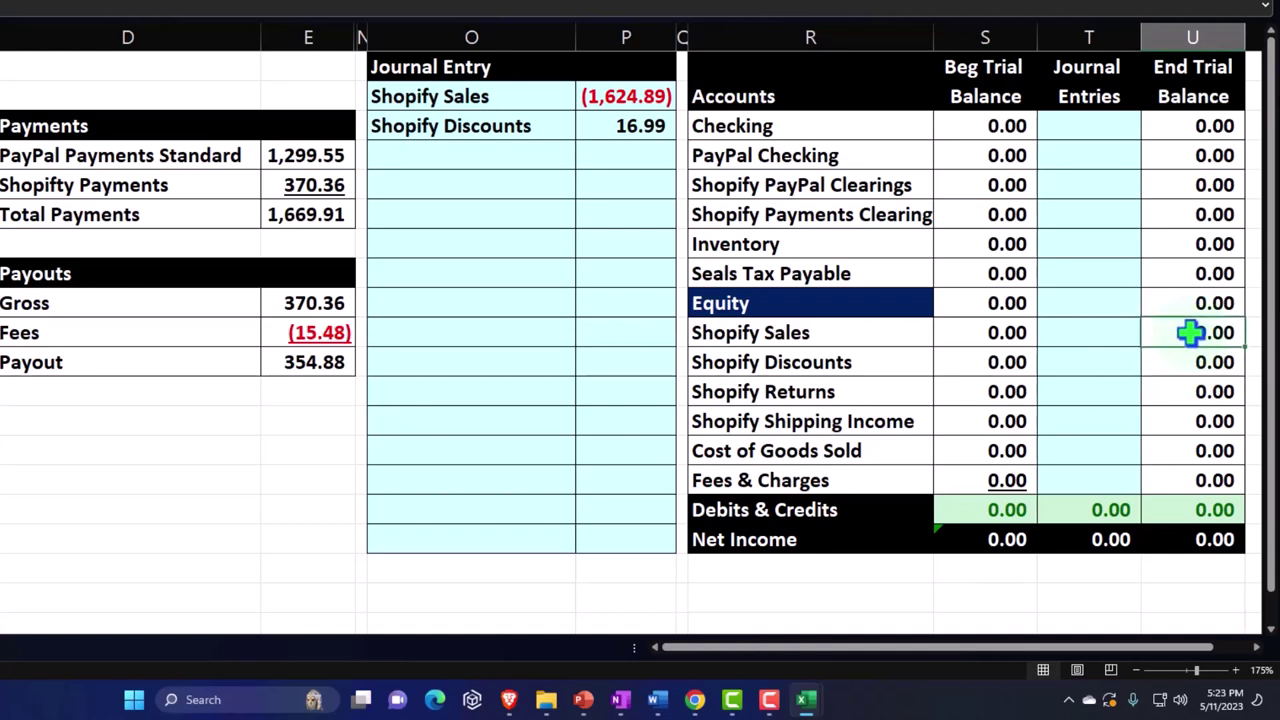
pyautogui.click(1191, 362)
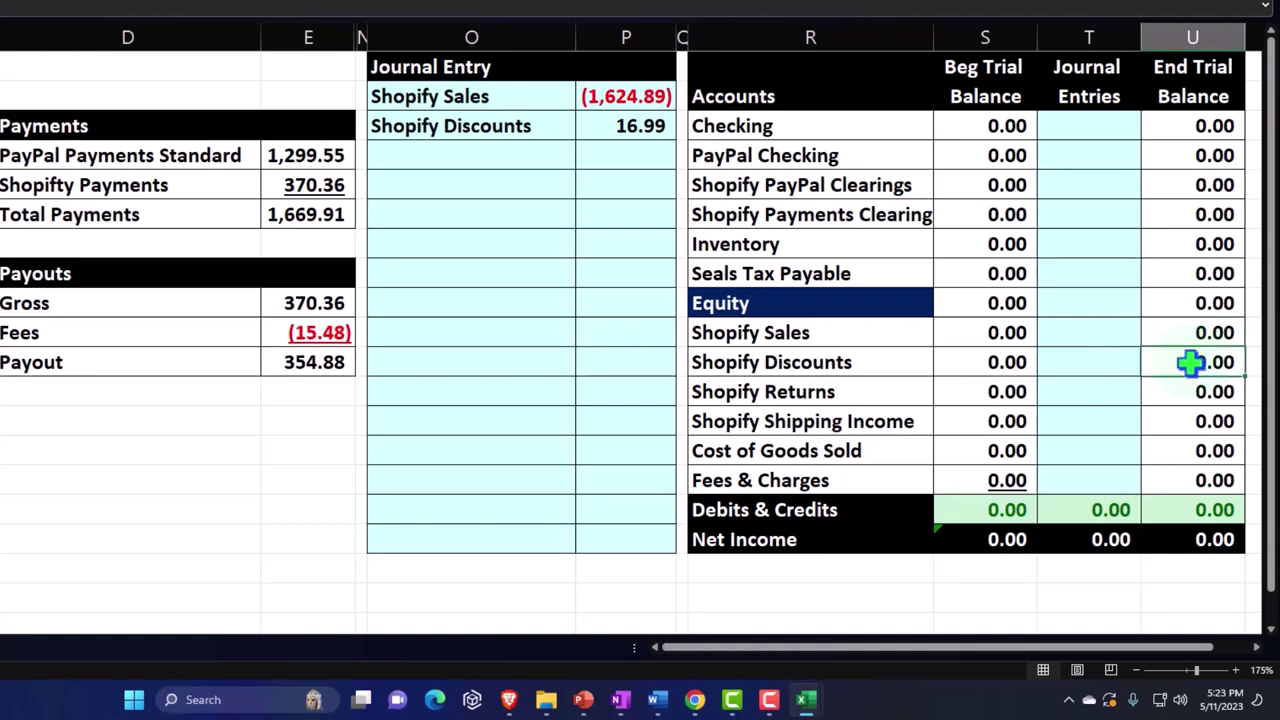
# - In the third journal entry row, O4, reference the Shopify Returns account name with =R12
pyautogui.click(425, 155)
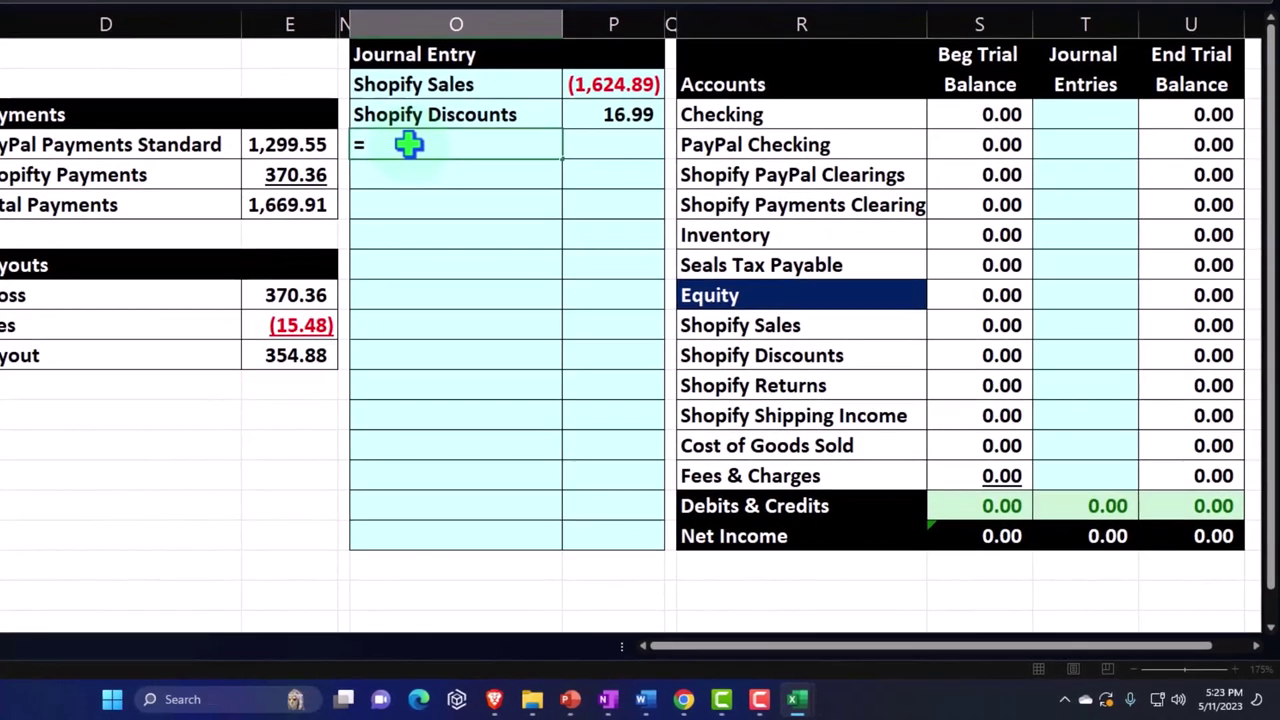
pyautogui.press('Right')
pyautogui.press('Right')
pyautogui.press('Right')
pyautogui.press('Right')
pyautogui.press('Down')
pyautogui.press('Down')
pyautogui.press('Down')
pyautogui.press('Down')
pyautogui.press('Down')
pyautogui.press('Down')
pyautogui.press('Down')
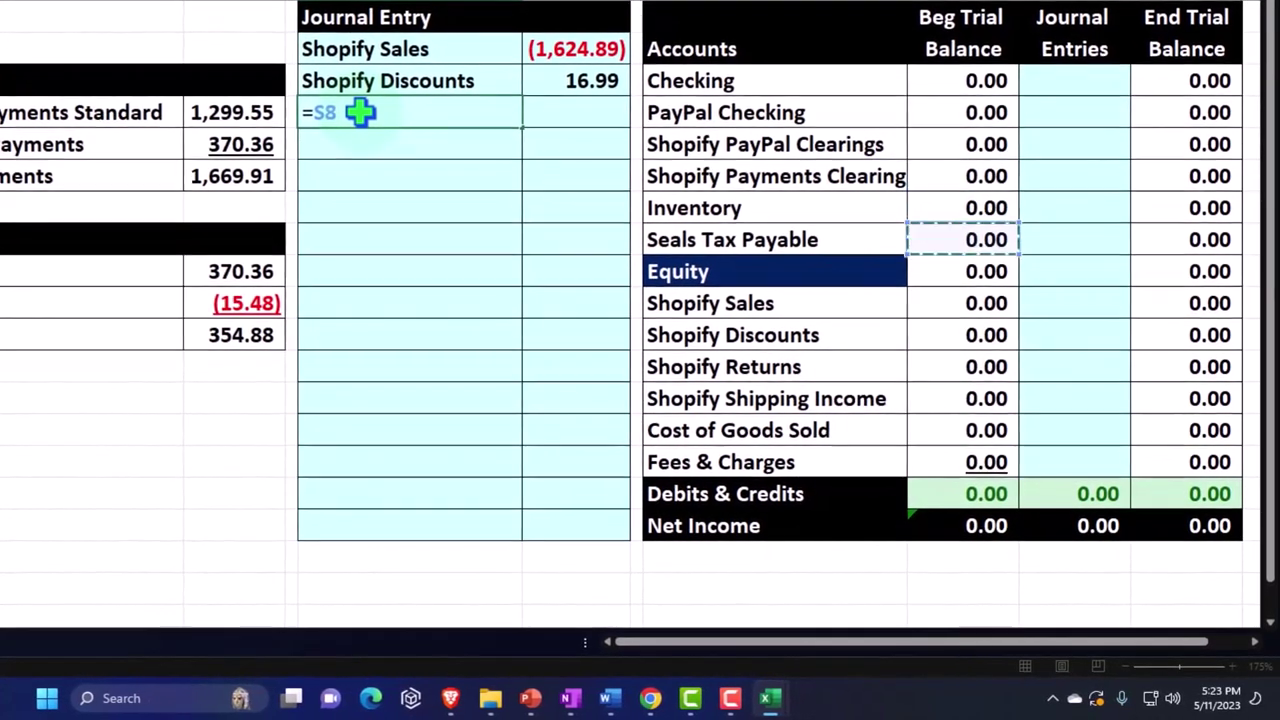
pyautogui.press('Down')
pyautogui.press('Left')
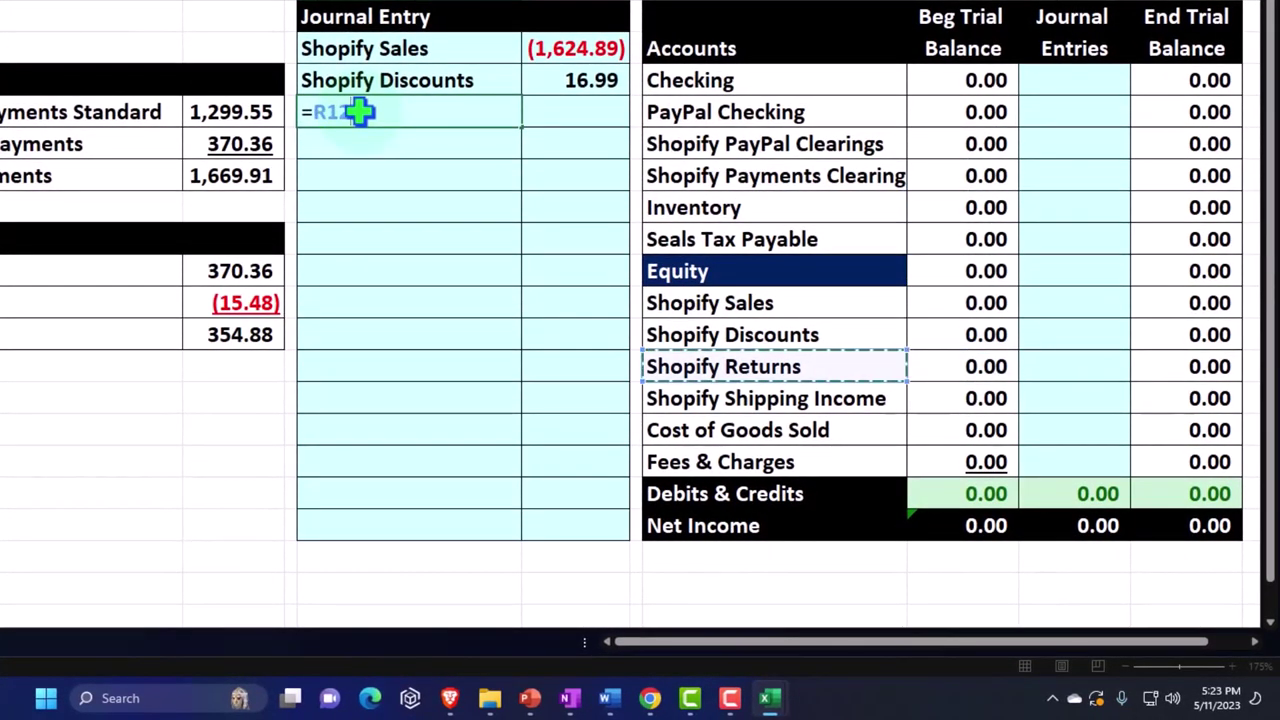
pyautogui.press('Return')
# - Fill the Shopify Returns amount in P4 with a formula referencing Returns Net Sales, =B6
pyautogui.press('Right')
pyautogui.press('Up')
pyautogui.write('=')
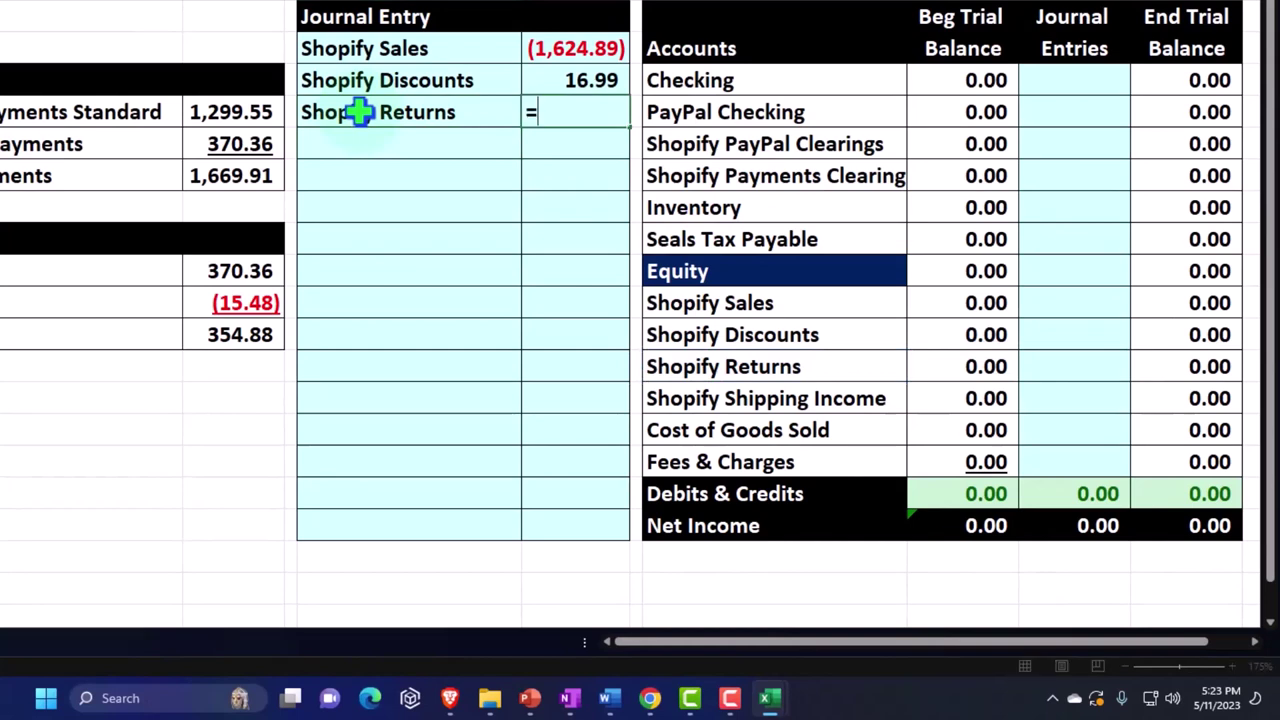
pyautogui.press('Left')
pyautogui.press('Left')
pyautogui.press('Left')
pyautogui.press('Left')
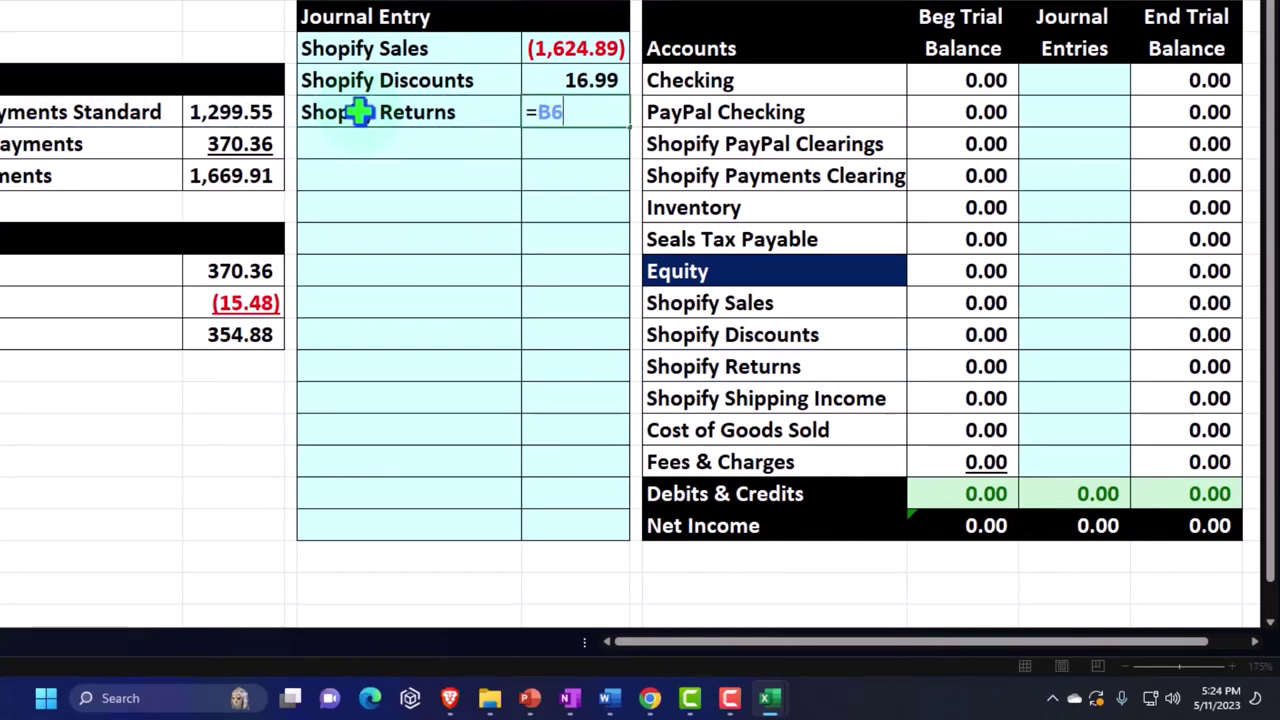
pyautogui.press('Return')
# - Reference the Shopify Shipping Income account name in O5 with =R13 and widen column O to fit it
pyautogui.press('Left')
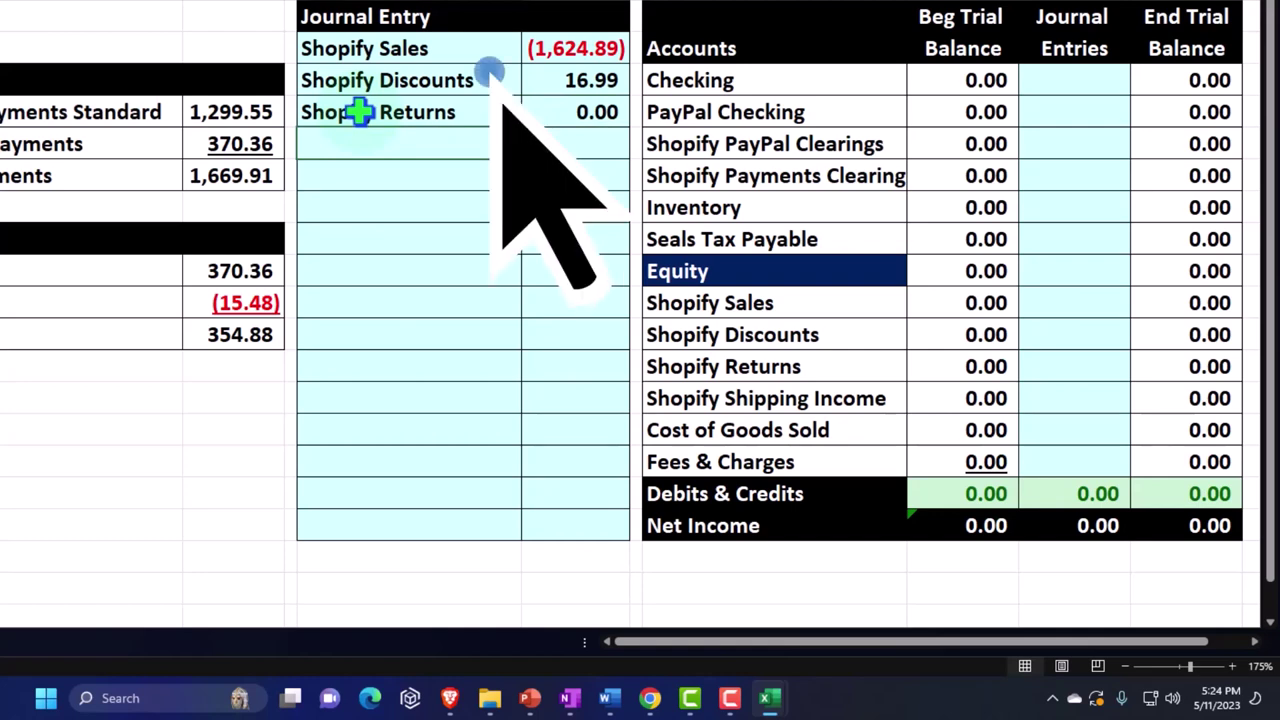
pyautogui.write('=')
pyautogui.press('Right')
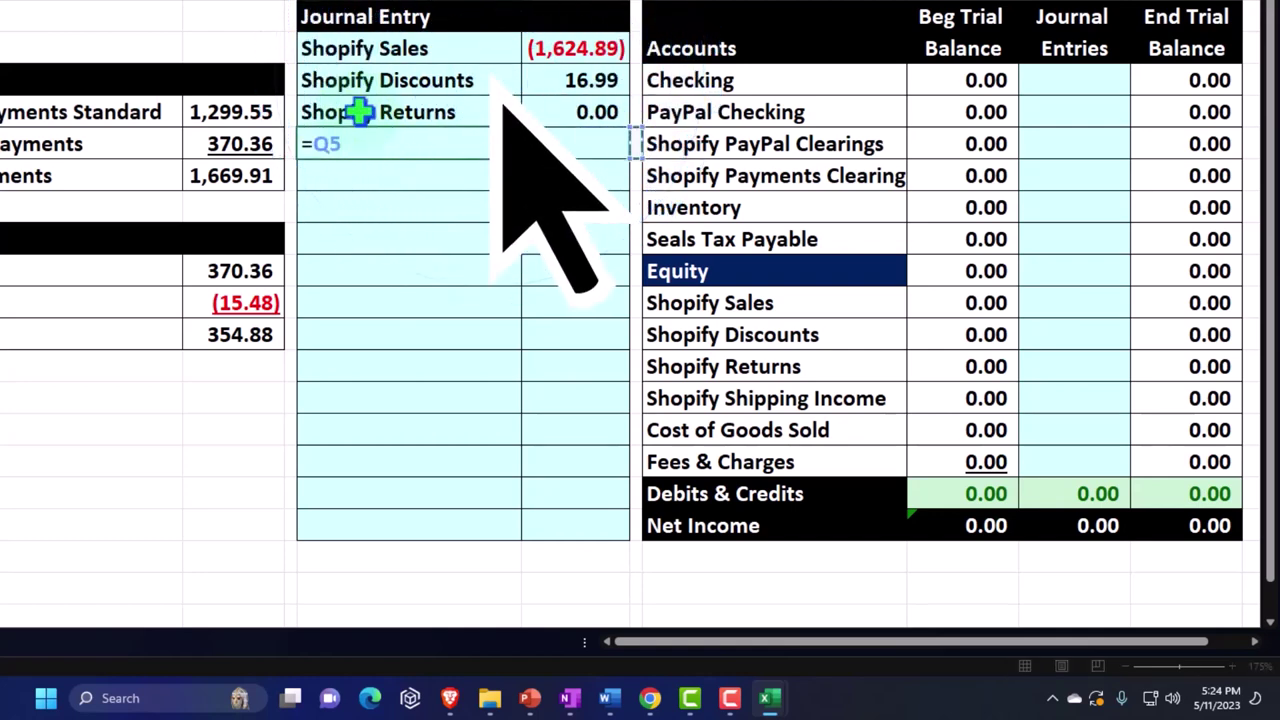
pyautogui.press('Right')
pyautogui.press('Down')
pyautogui.press('Down')
pyautogui.press('Down')
pyautogui.press('Down')
pyautogui.press('Down')
pyautogui.press('Down')
pyautogui.press('Down')
pyautogui.press('Down')
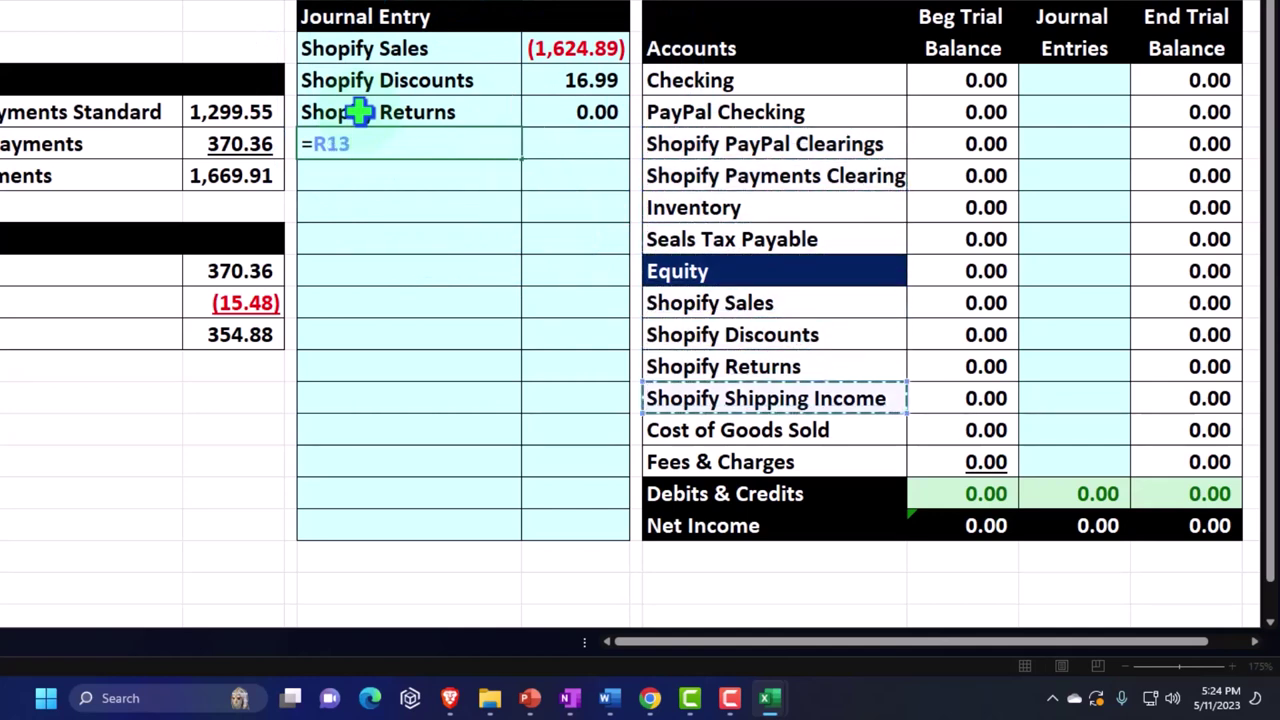
pyautogui.press('Tab')
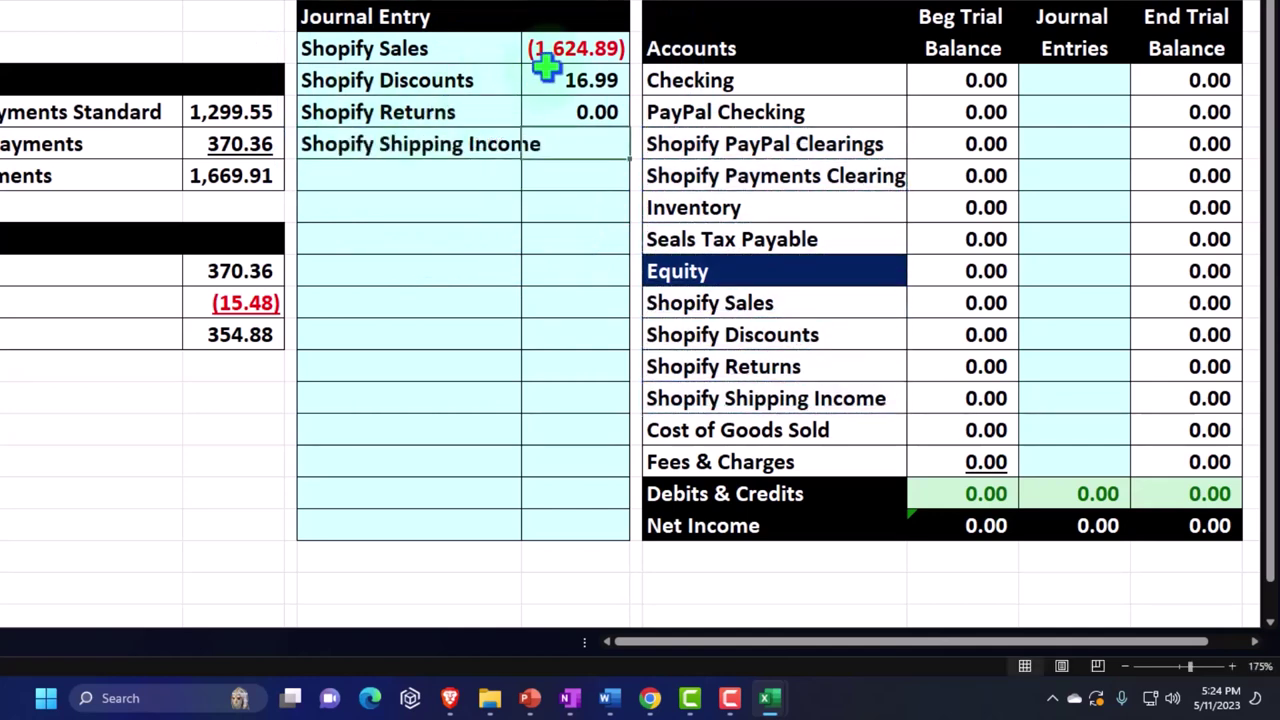
pyautogui.moveTo(521, 3); pyautogui.dragTo(543, 3)
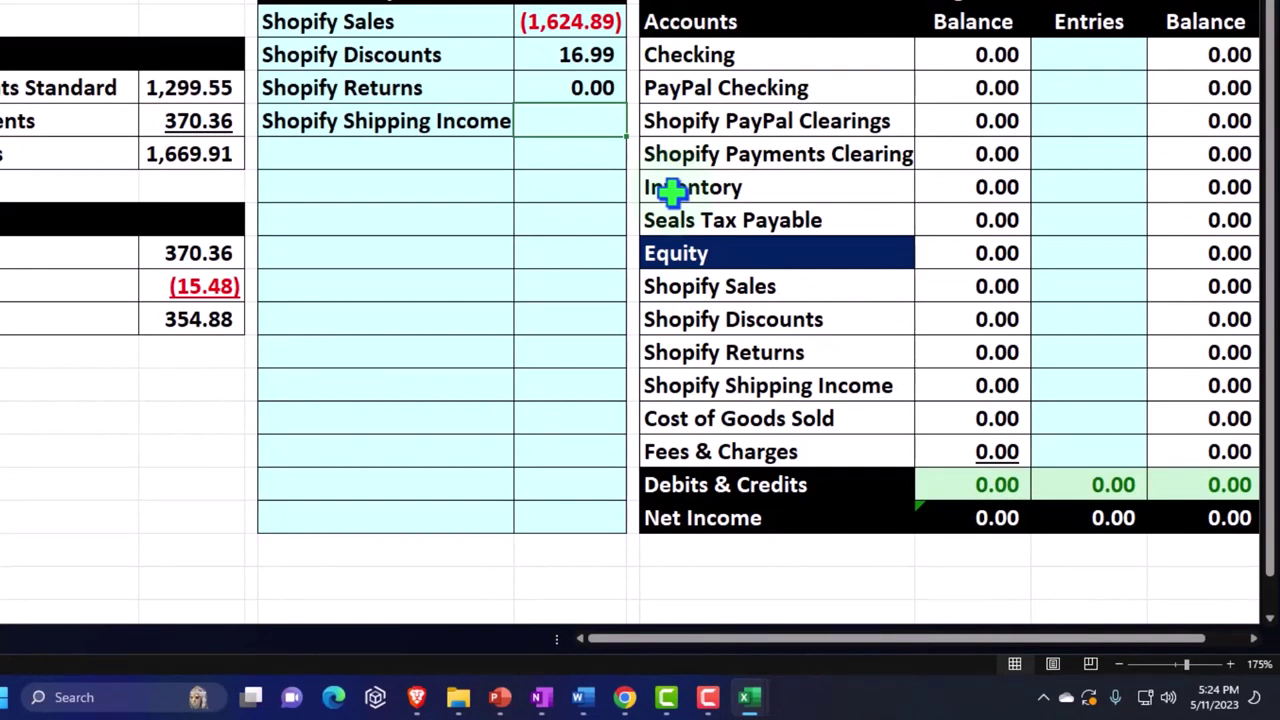
# - Reference the Shipping amount in B9 as a positive figure for Shopify Shipping Income in P5
pyautogui.write('=')
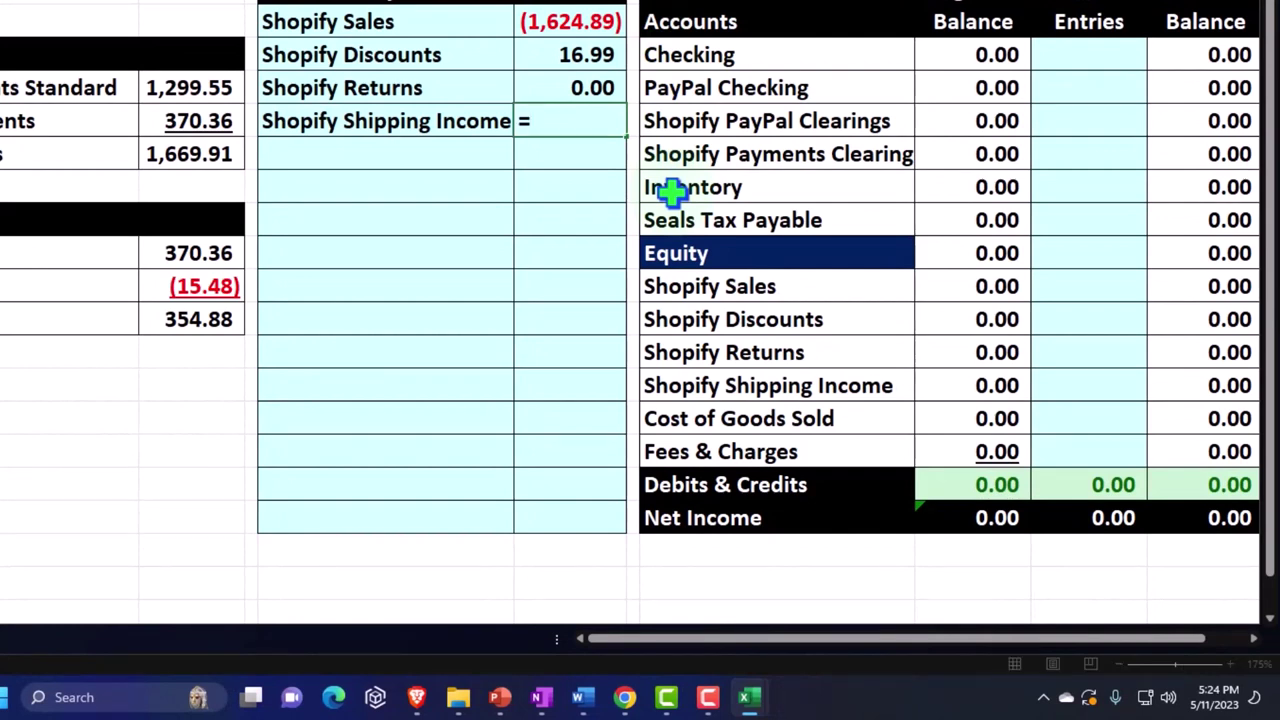
pyautogui.press('Left')
pyautogui.press('Left')
pyautogui.press('Left')
pyautogui.press('Down')
pyautogui.press('Down')
pyautogui.press('Down')
pyautogui.press('Return')
# - Credit Shopify Shipping Income in P5 with a formula for the negative of the Shipping amount in B9
pyautogui.press('Up')
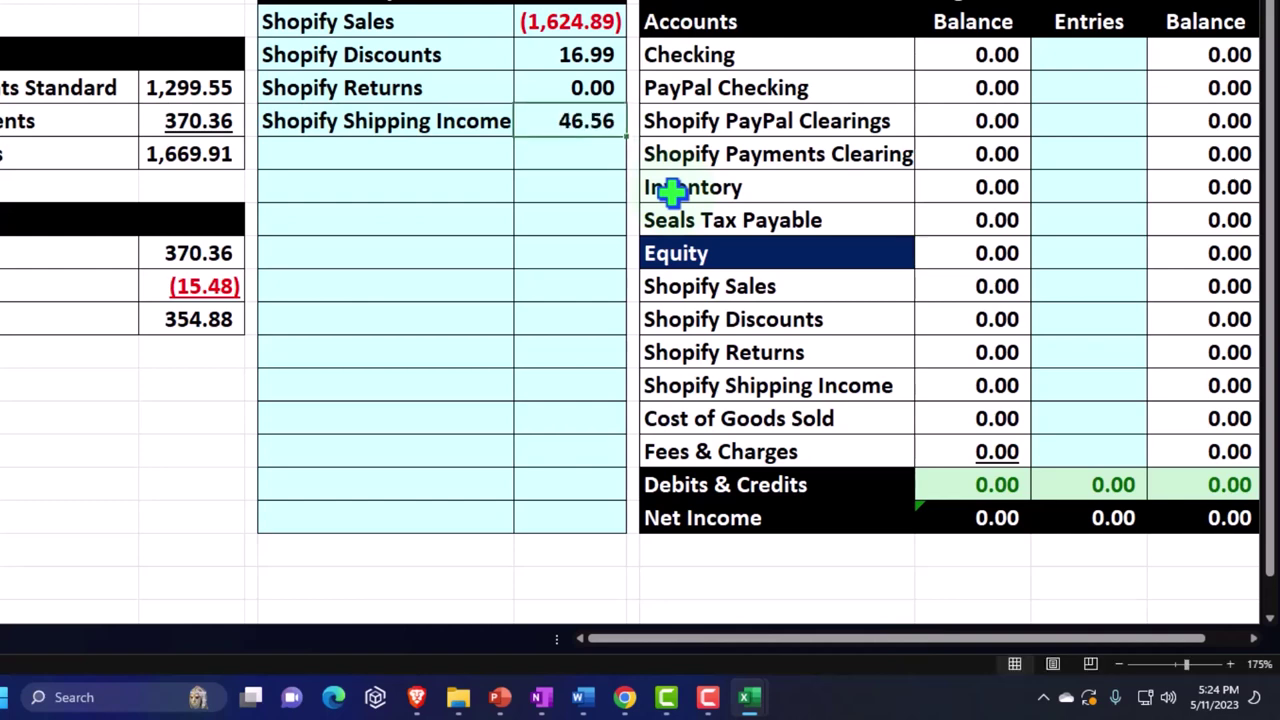
pyautogui.write('-')
pyautogui.press('Left')
pyautogui.press('Left')
pyautogui.press('Left')
pyautogui.press('Left')
pyautogui.press('Left')
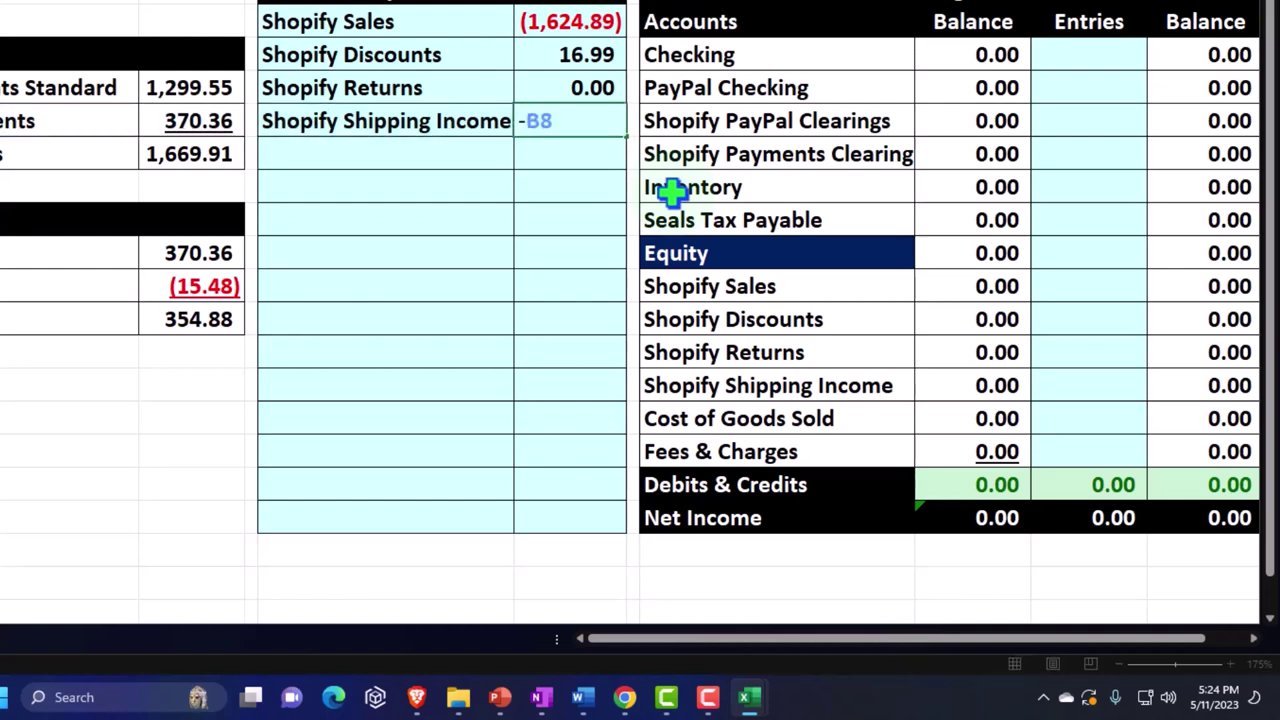
pyautogui.press('Down')
pyautogui.press('Down')
pyautogui.press('Up')
pyautogui.press('Return')
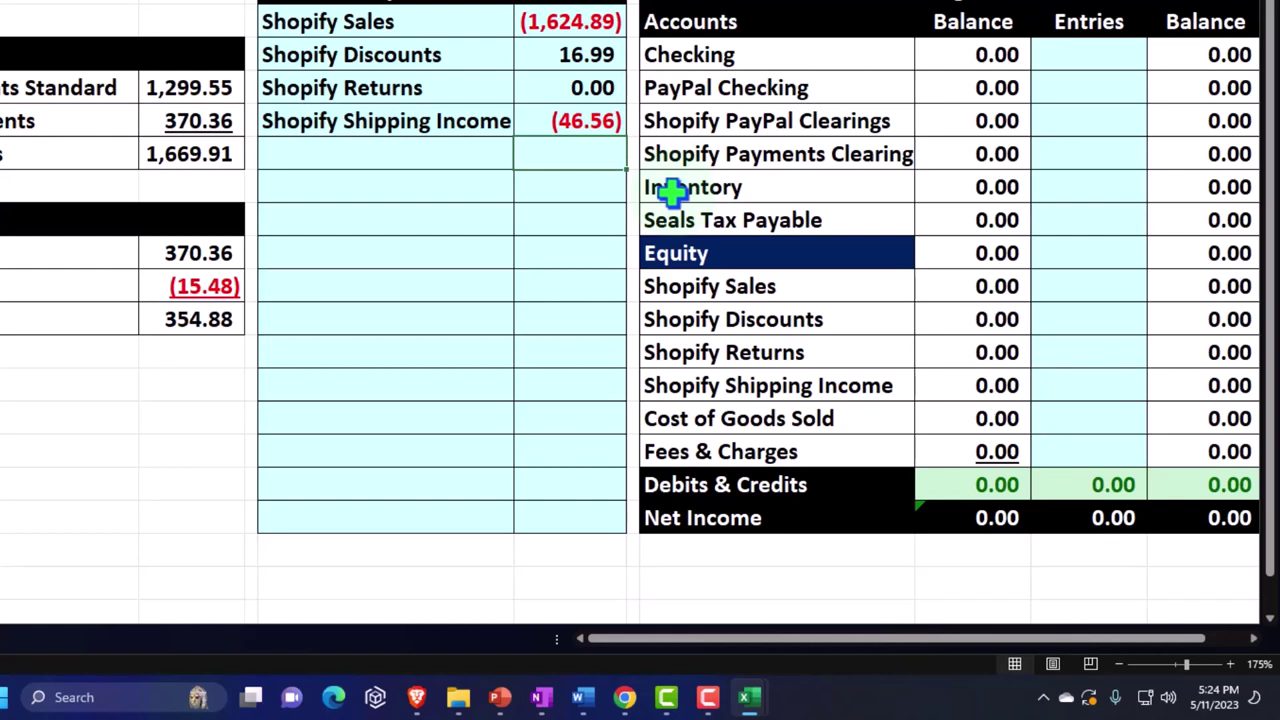
# - In the fifth journal entry row, O6, reference the Seals Tax Payable account name with =R8
pyautogui.press('Left')
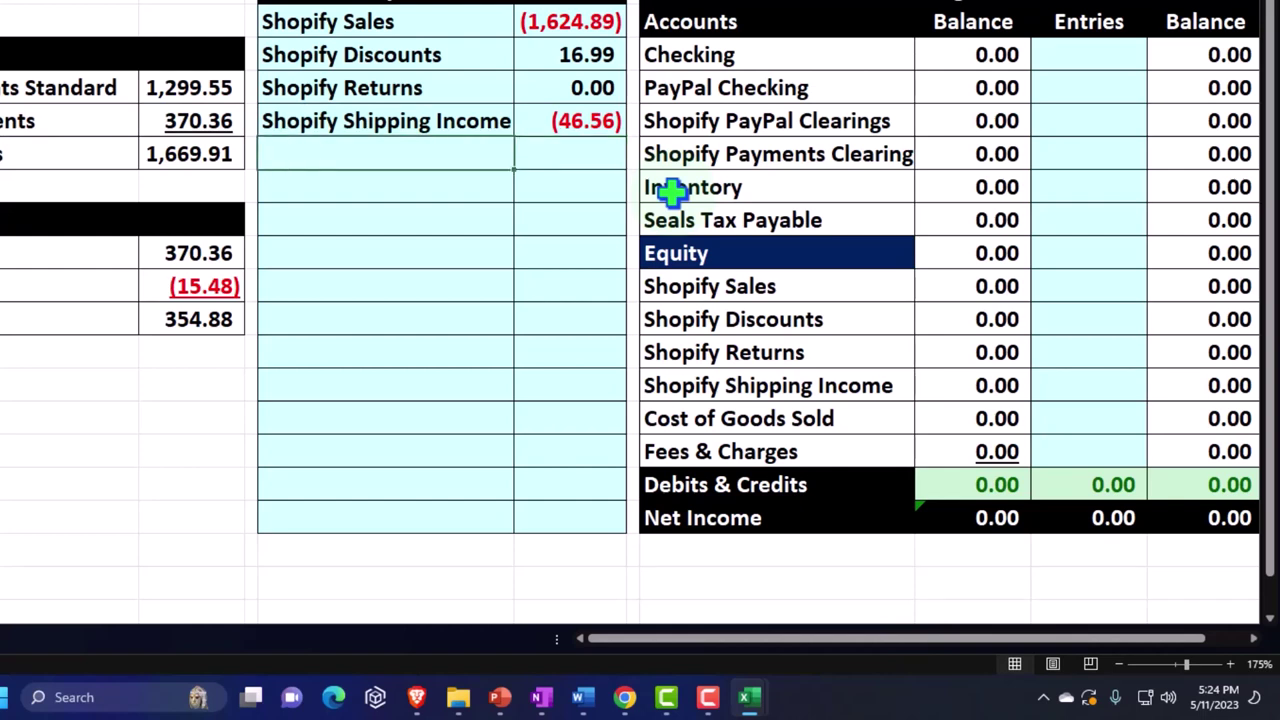
pyautogui.write('=')
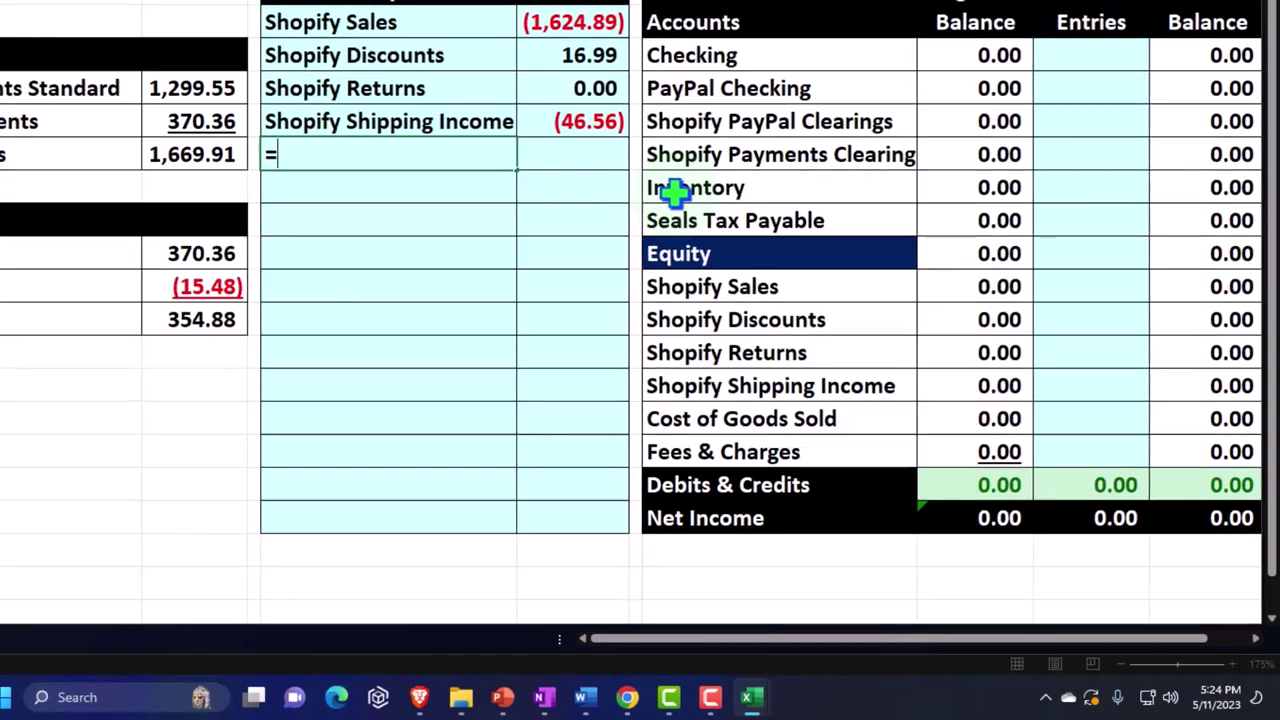
pyautogui.click(670, 190)
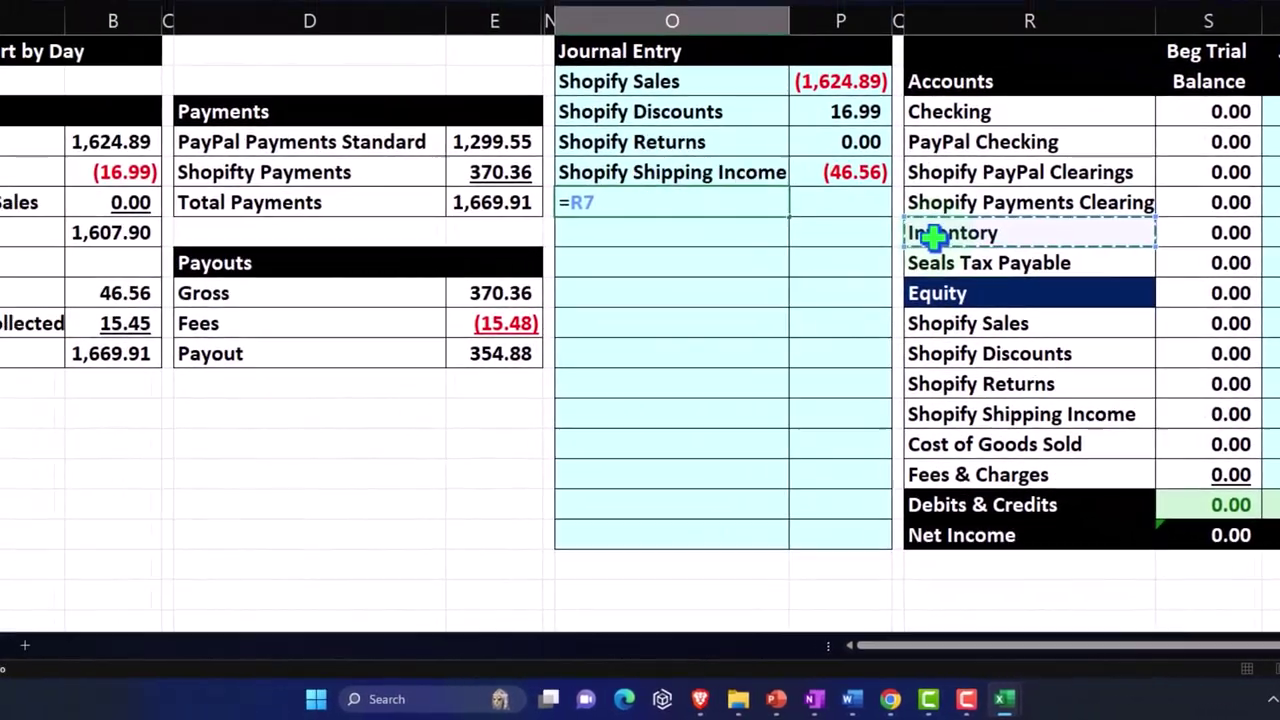
pyautogui.press('Down')
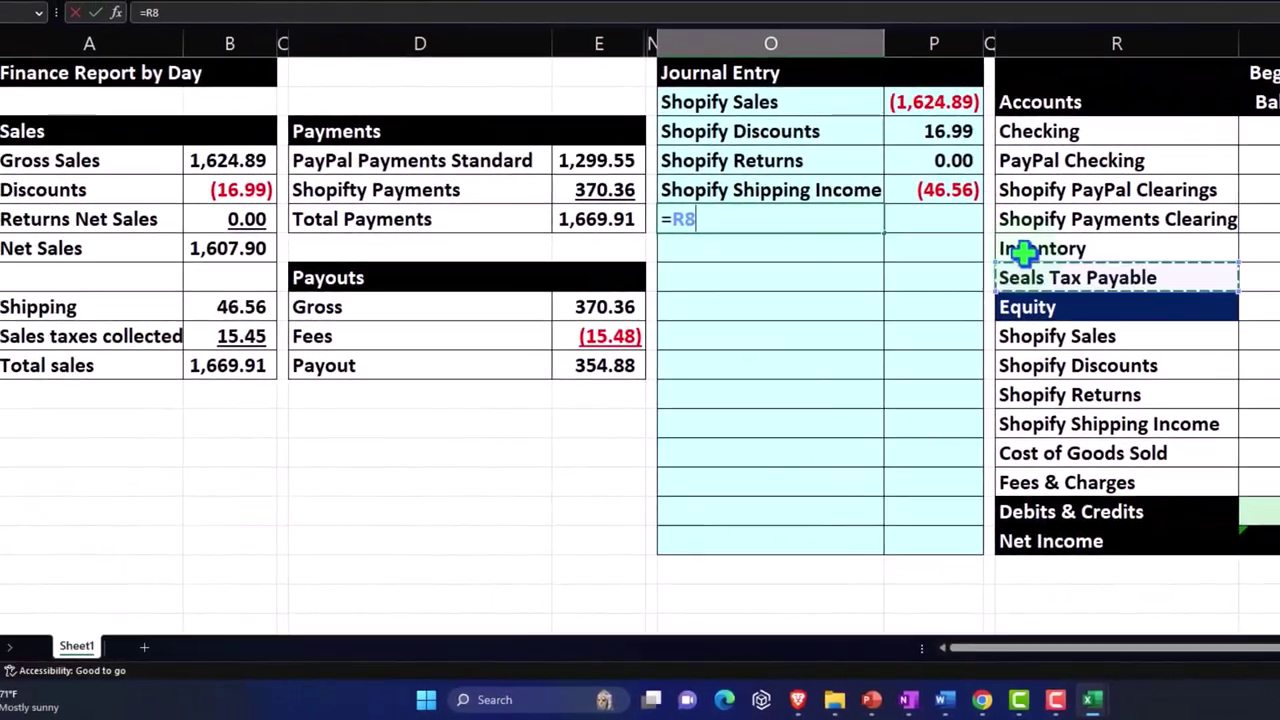
pyautogui.press('Tab')
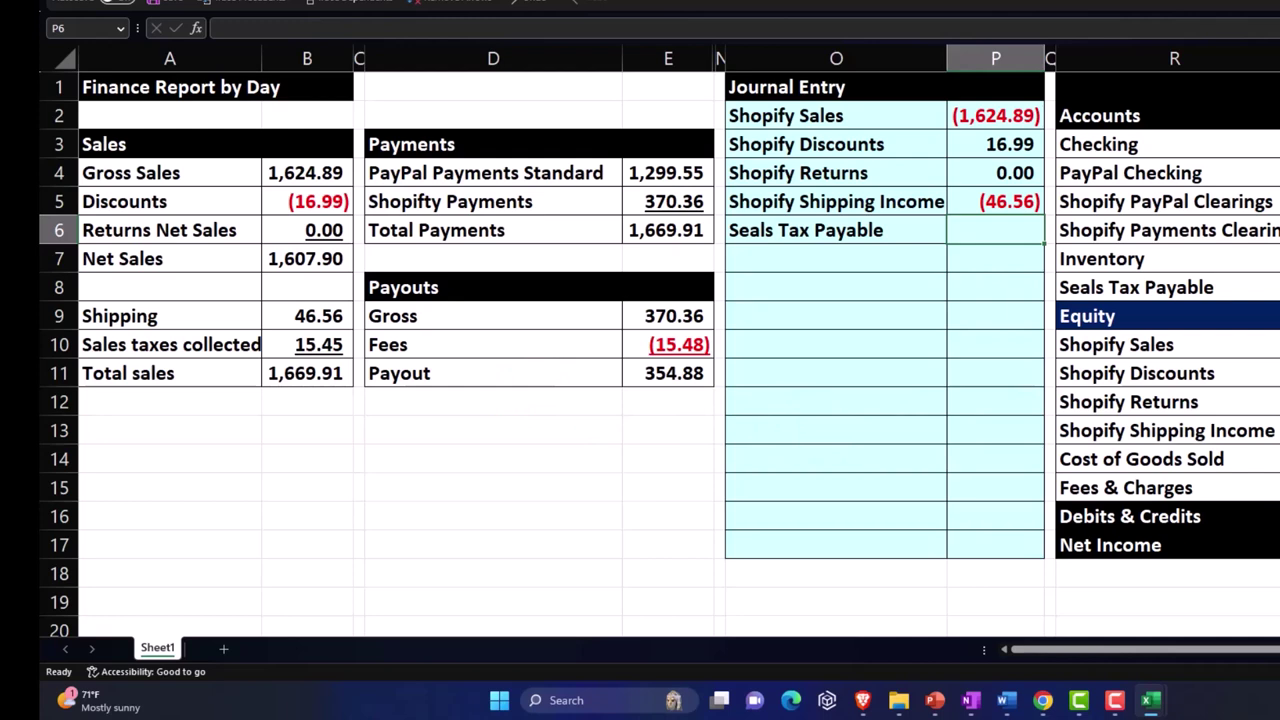
# - Credit Seals Tax Payable in P6 with a formula for the negative of Sales taxes collected in B10
pyautogui.write('-')
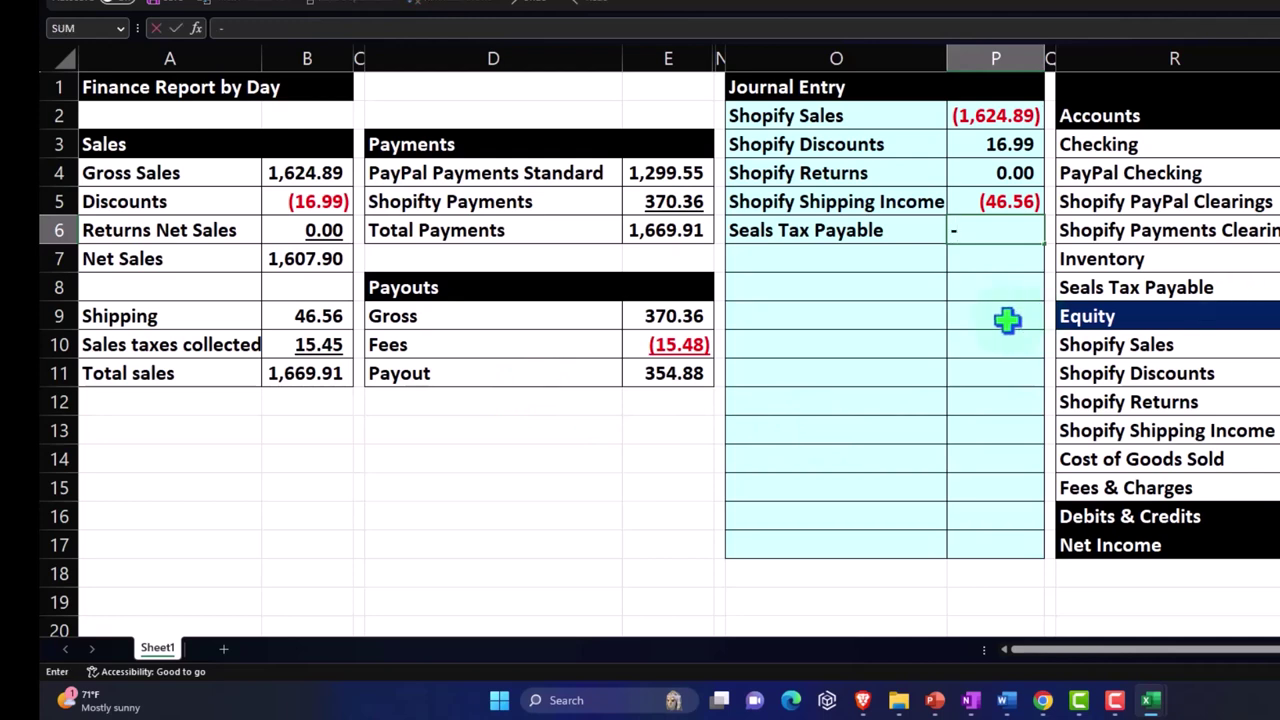
pyautogui.press('Left')
pyautogui.press('Left')
pyautogui.press('Left')
pyautogui.press('Left')
pyautogui.press('Left')
pyautogui.press('Left')
pyautogui.press('Down')
pyautogui.press('Down')
pyautogui.press('Down')
pyautogui.press('Down')
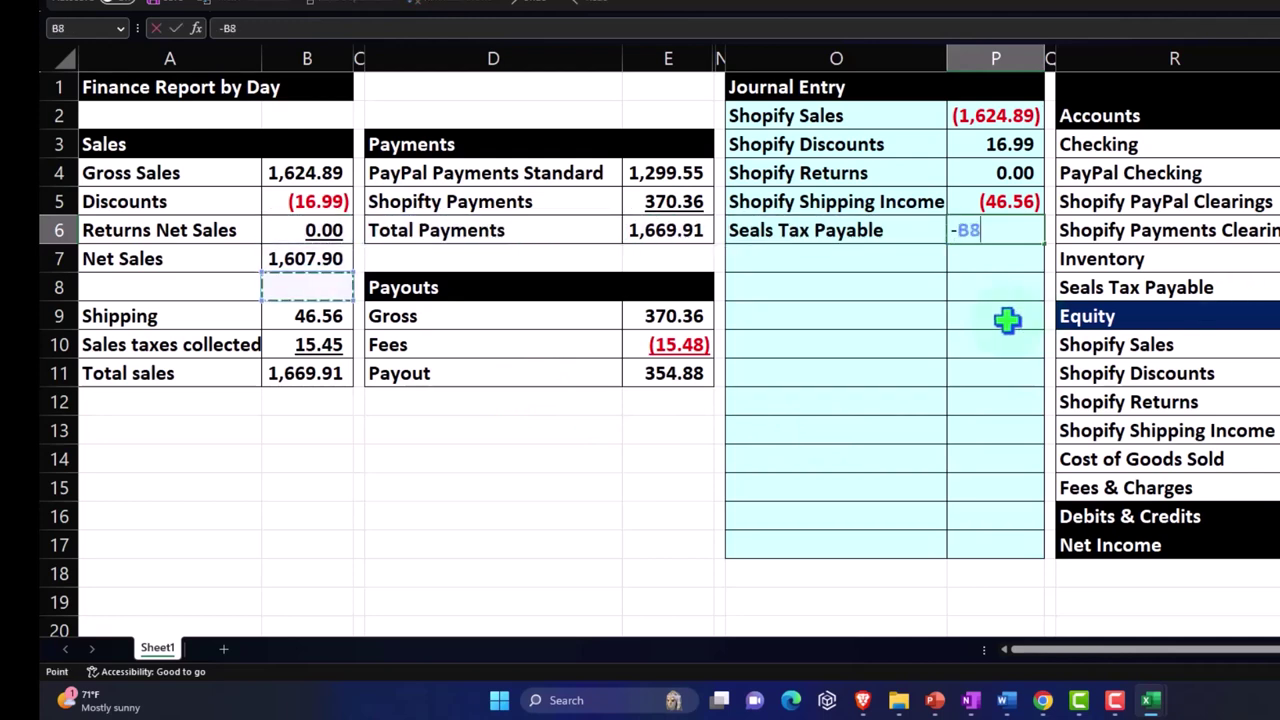
pyautogui.press('Return')
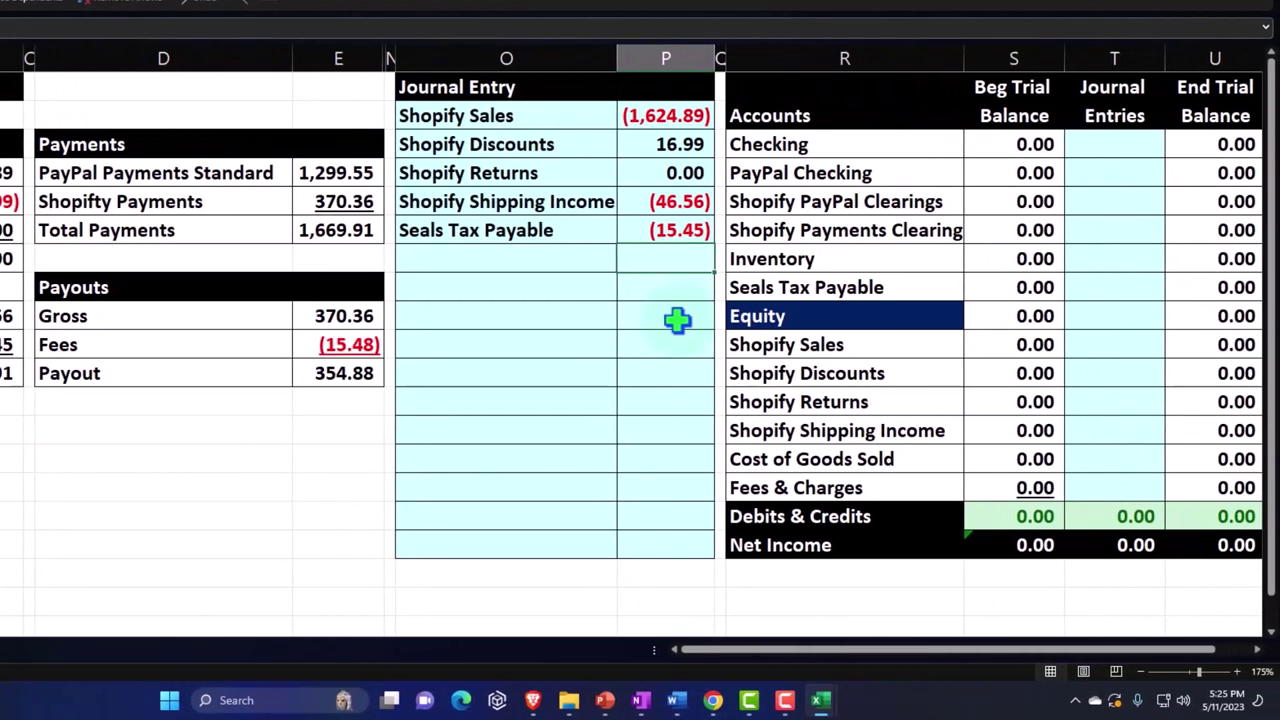
# - Reference the Shopify Payments Clearing account name in O7 with =R6 and widen column O to fit it
pyautogui.press('Left')
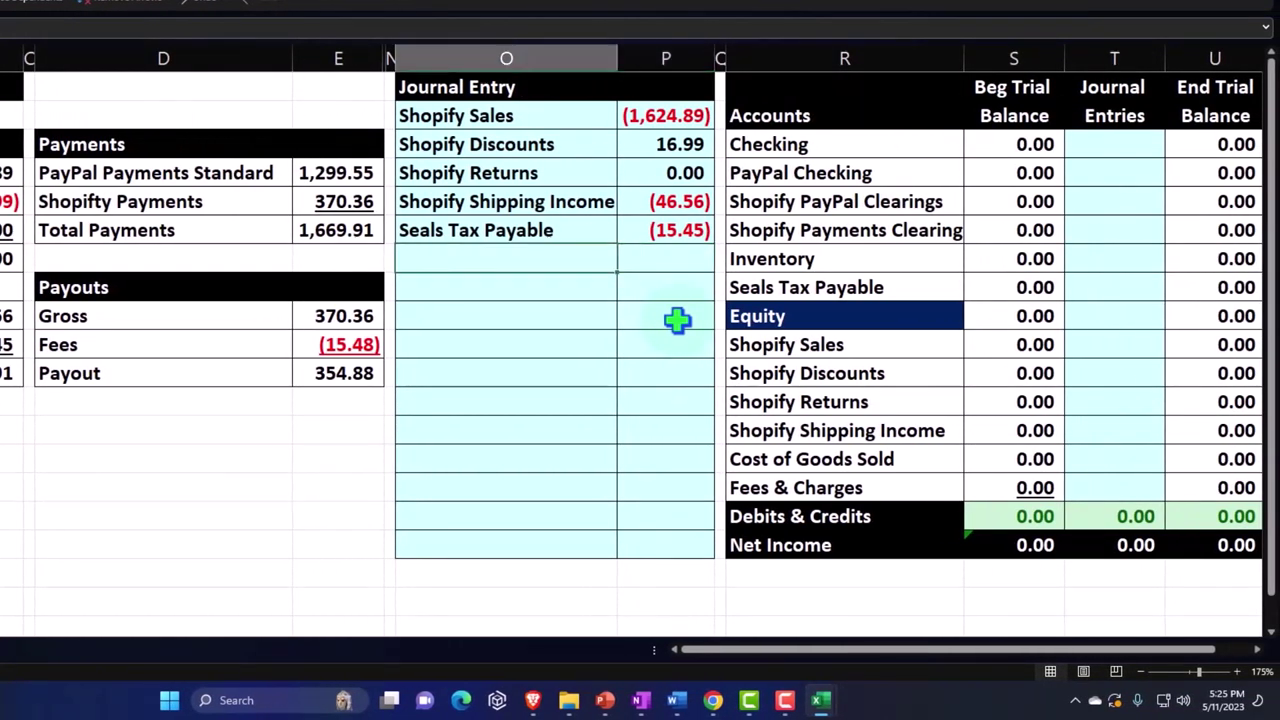
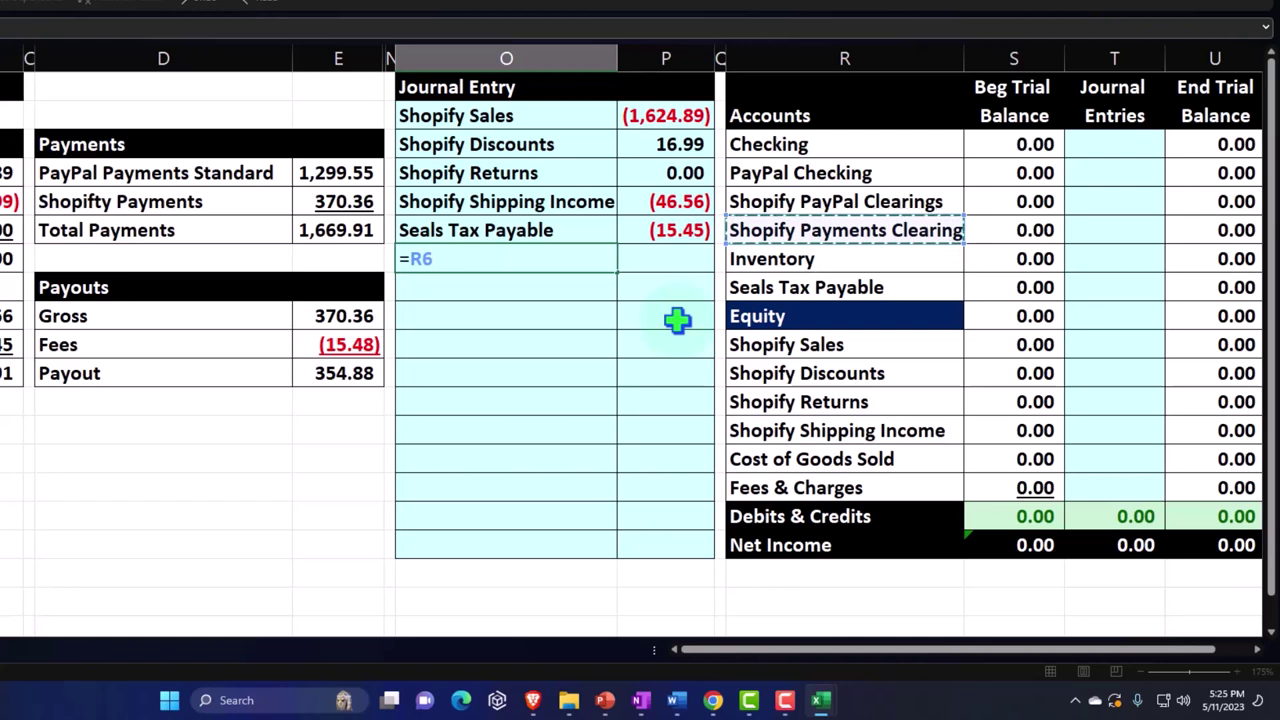
pyautogui.press('Return')
pyautogui.press('Right')
pyautogui.press('Up')
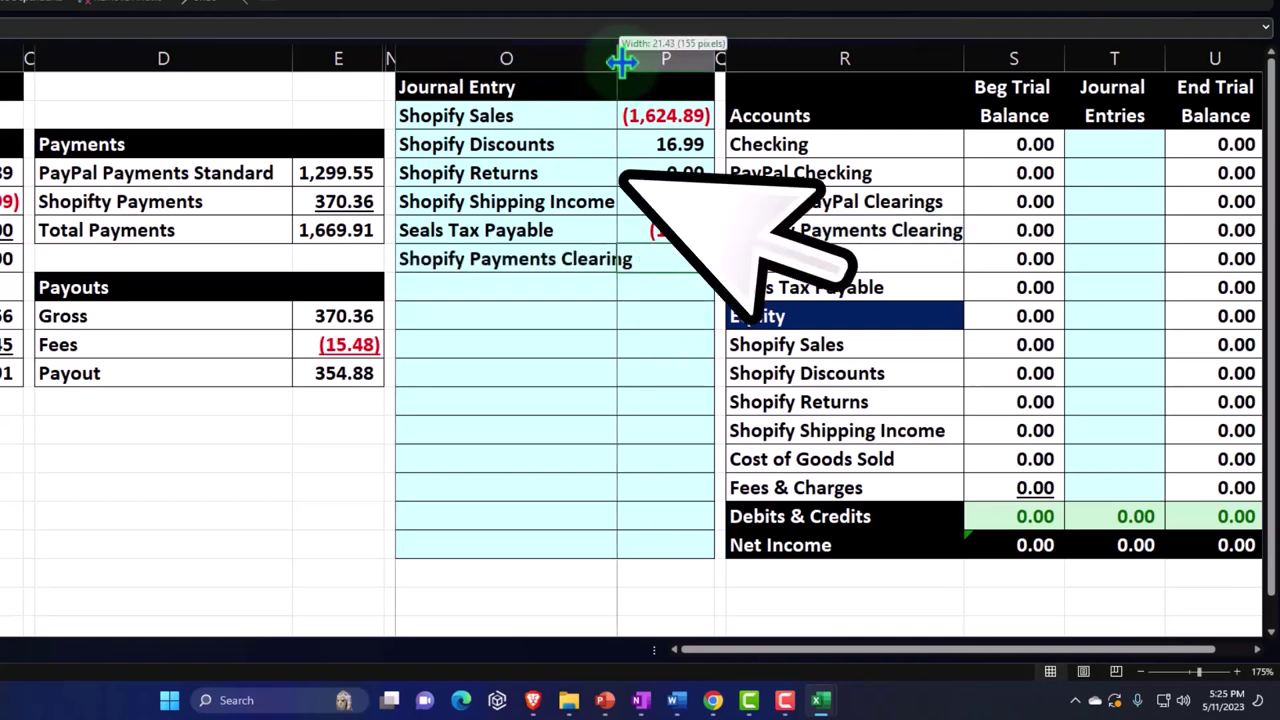
pyautogui.moveTo(618, 56); pyautogui.dragTo(646, 56)
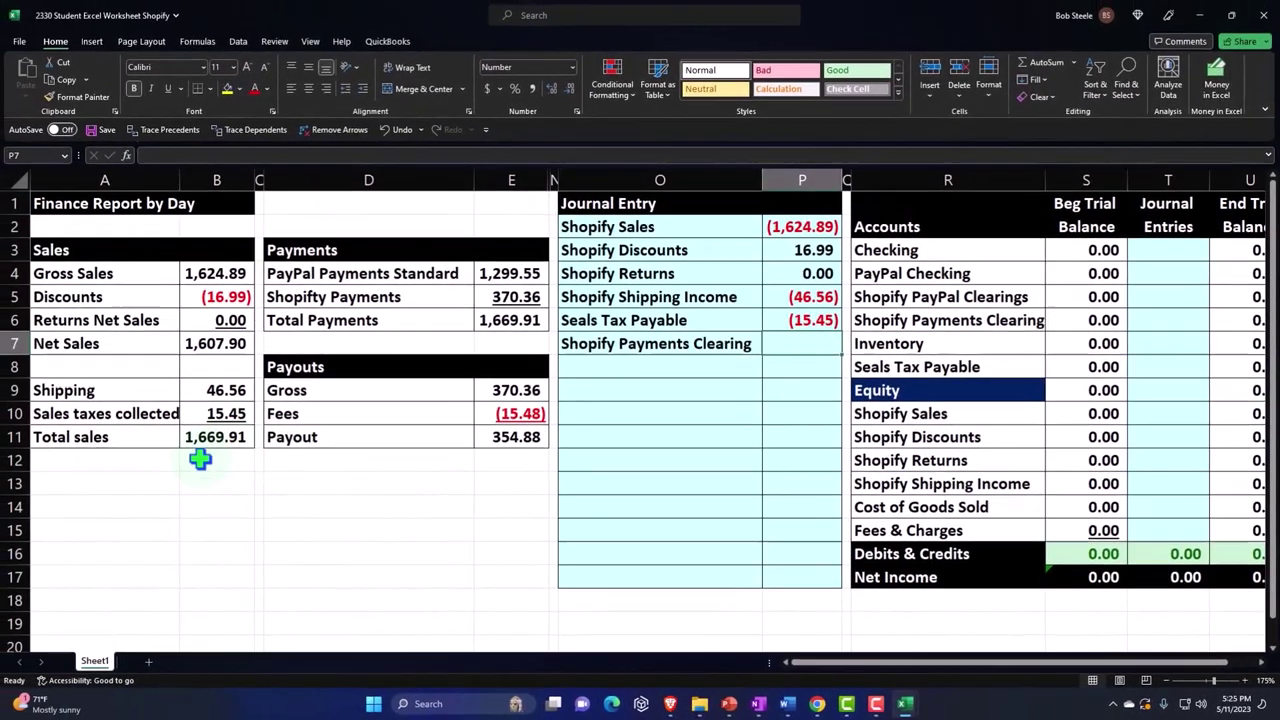
# - Clear the Shopify Payments Clearing account reference from O7 in the journal entry
pyautogui.click(112, 438)
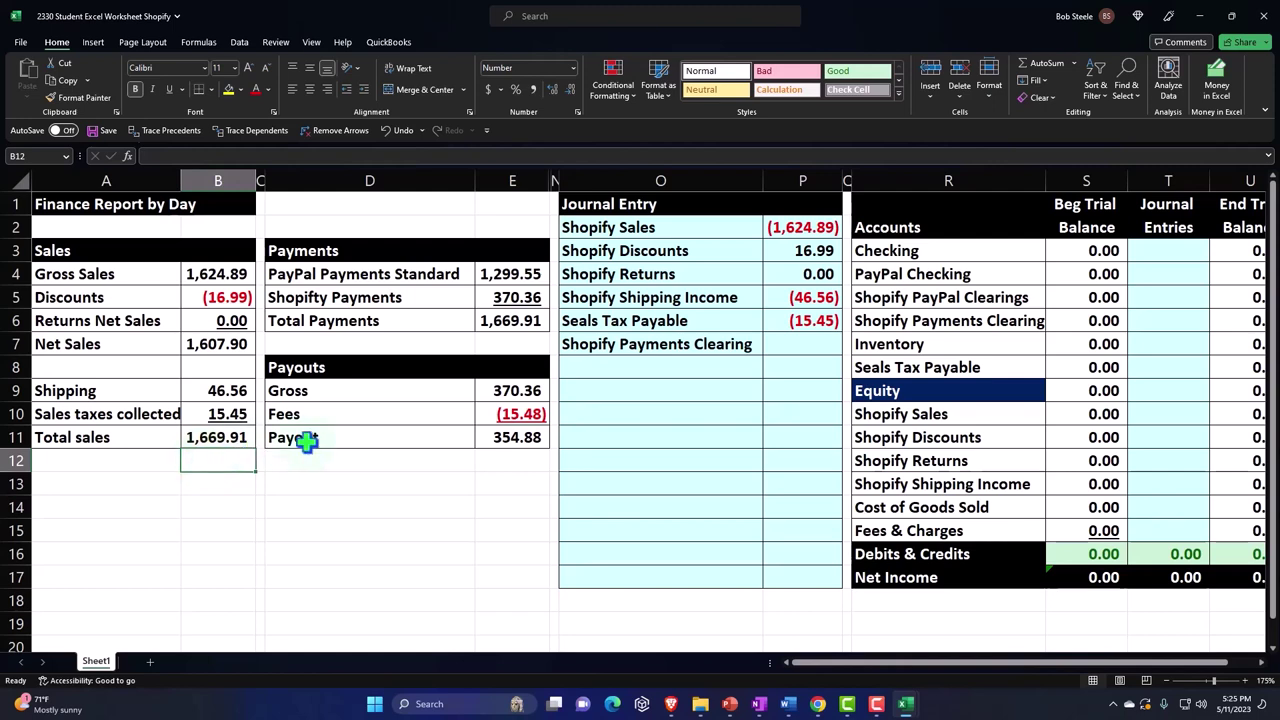
pyautogui.click(645, 412)
pyautogui.click(654, 345)
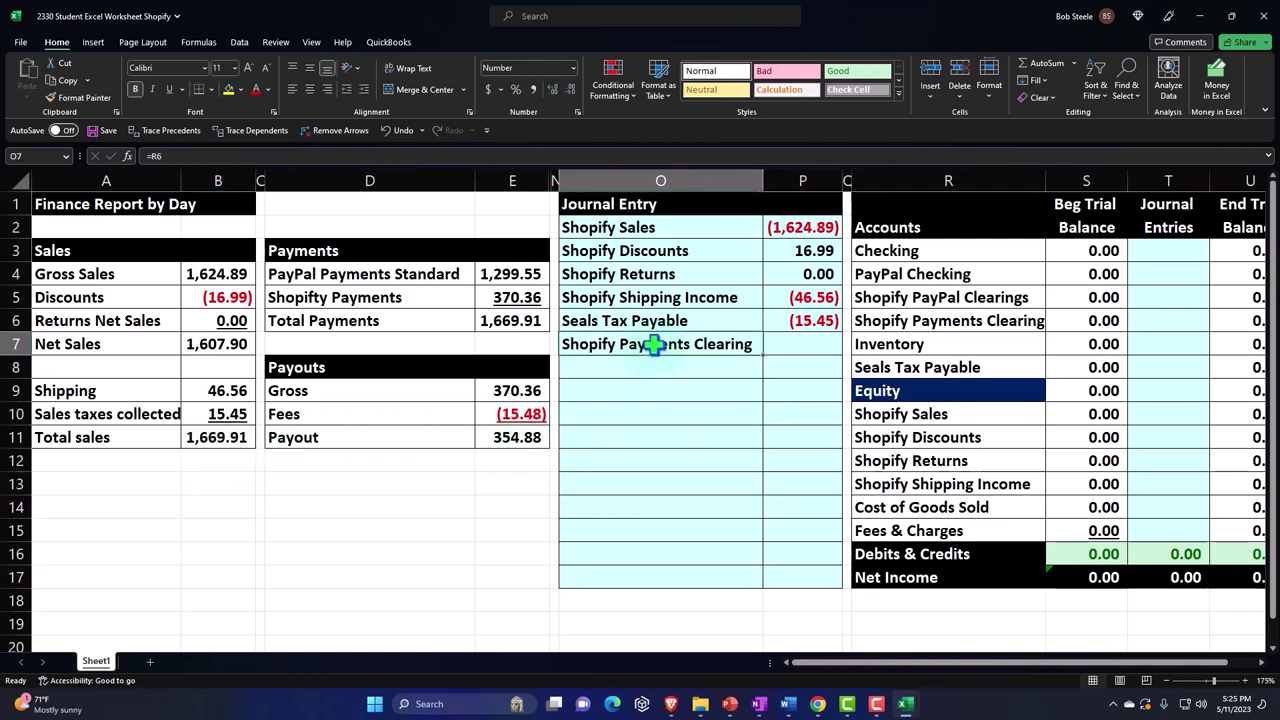
pyautogui.press('Delete')
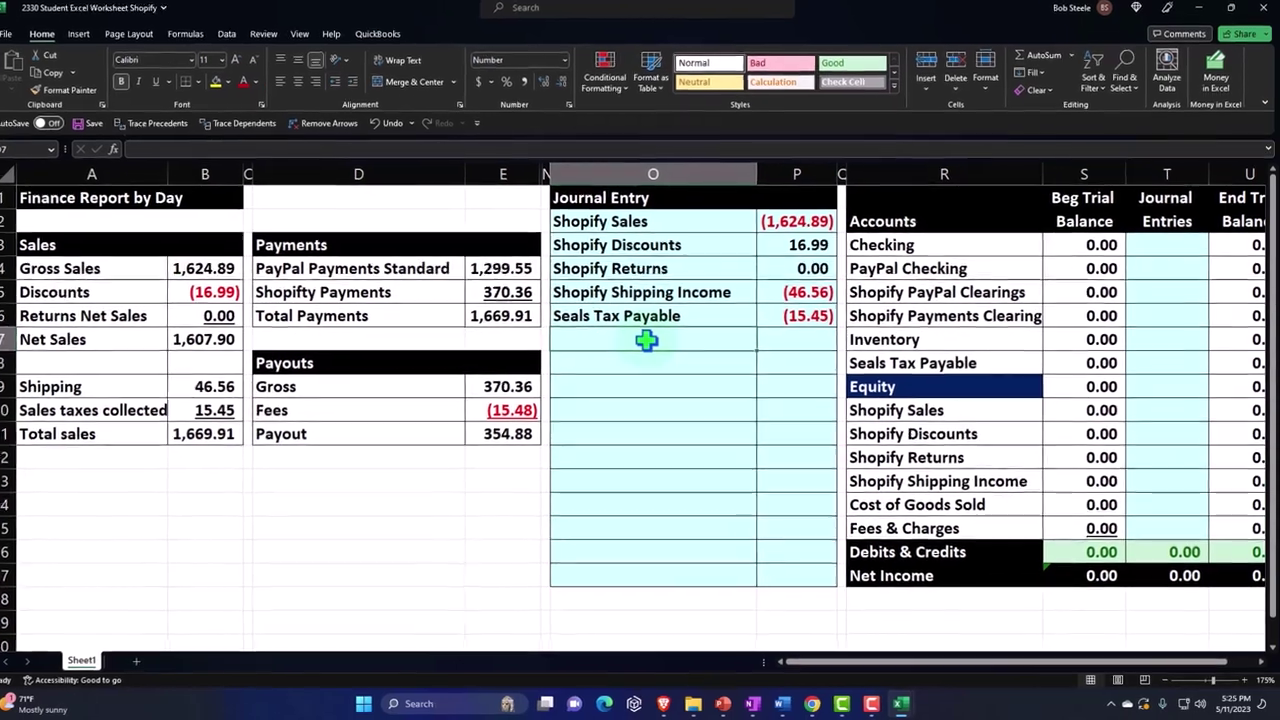
# - Reference the Shopify PayPal Clearings account name in O7 of the journal entry with =R5
pyautogui.write('=')
pyautogui.press('Right')
pyautogui.press('Right')
pyautogui.press('Right')
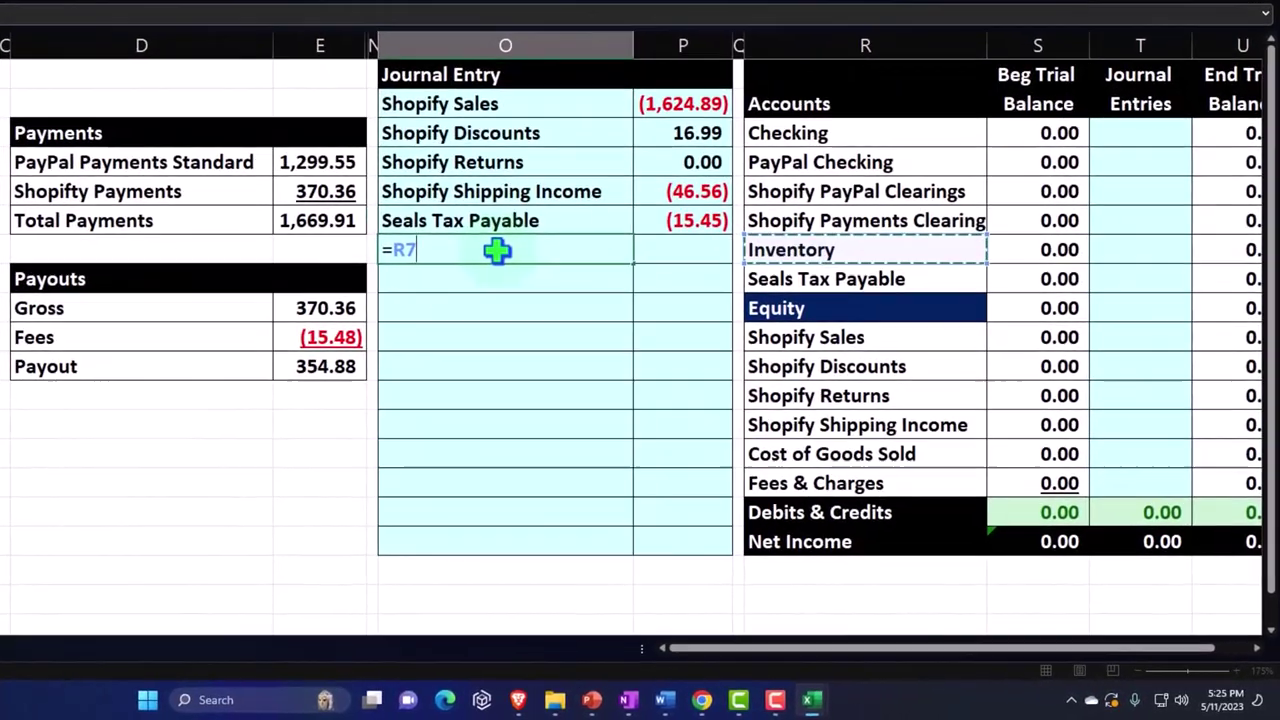
pyautogui.press('Up')
pyautogui.press('Up')
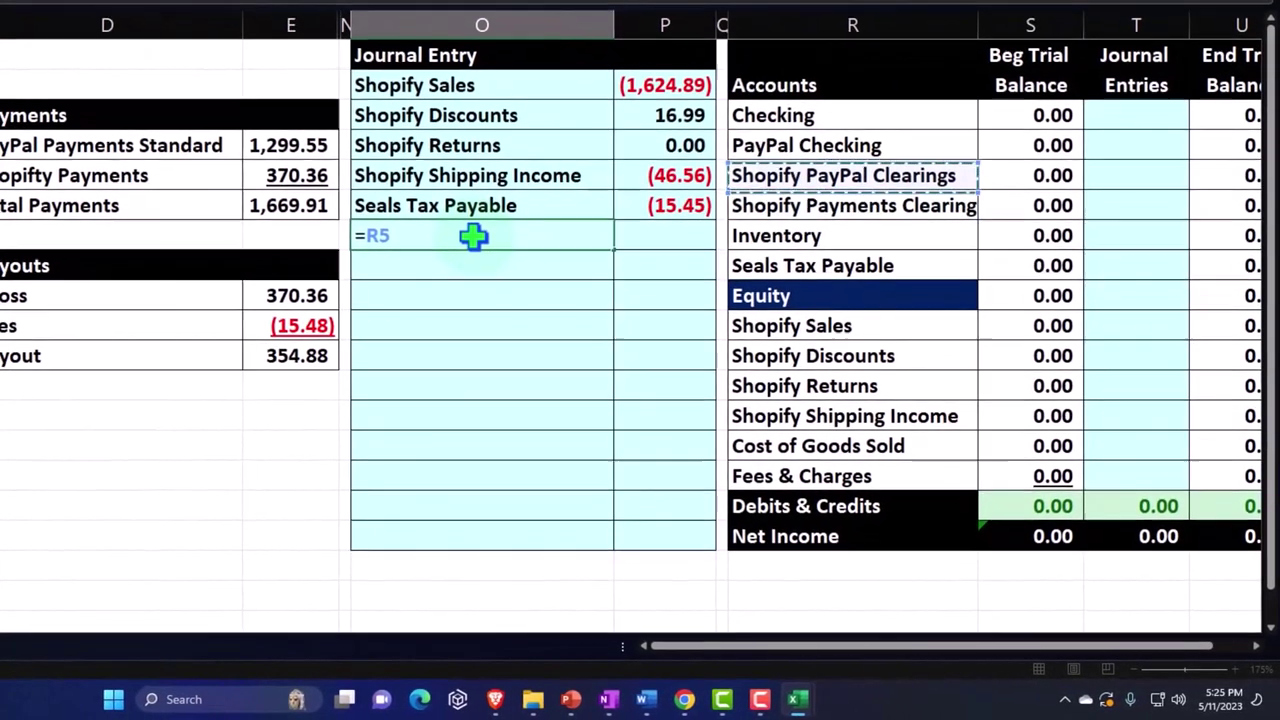
pyautogui.press('Tab')
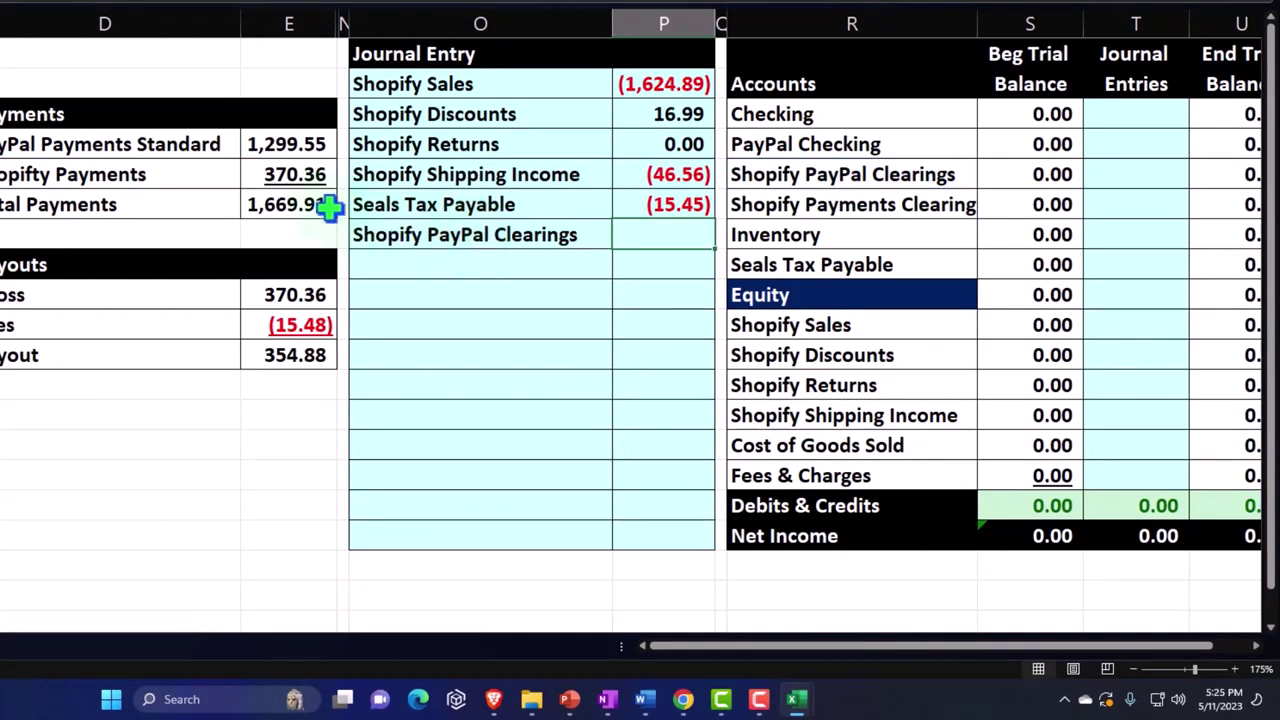
# - Debit Shopify PayPal Clearings in P7 with a formula referencing the PayPal Payments Standard amount in E4
pyautogui.click(198, 145)
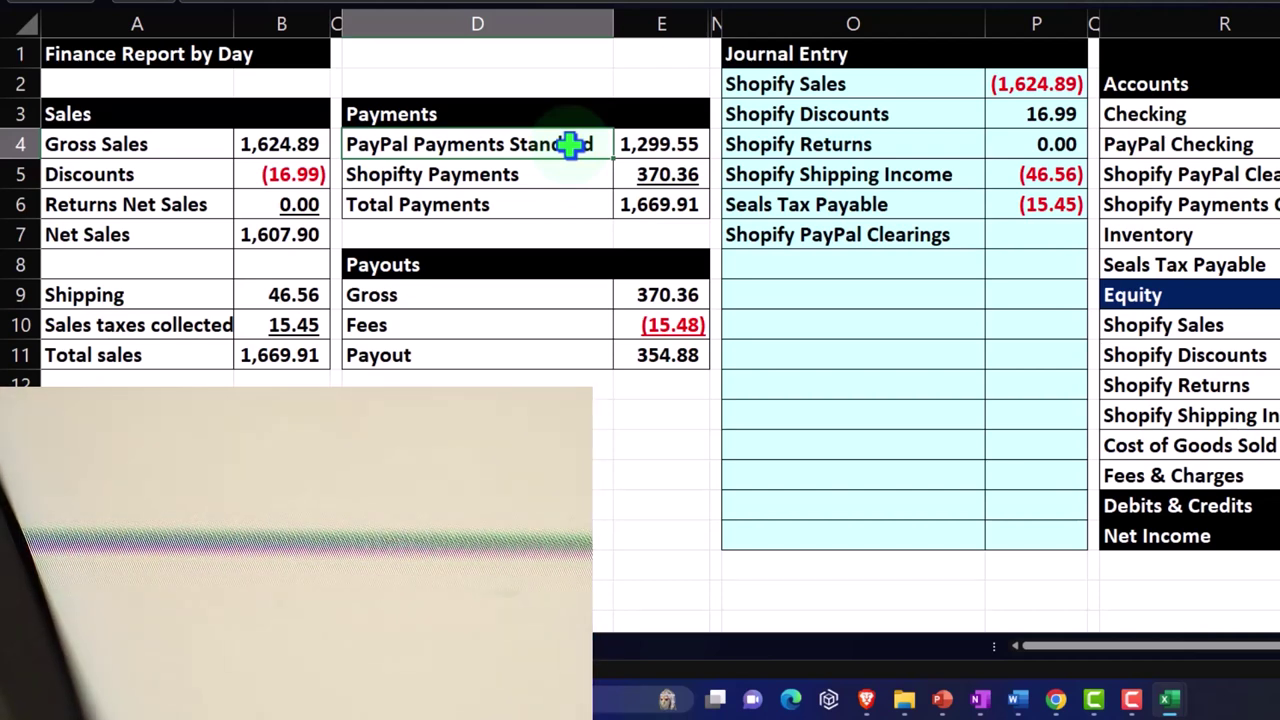
pyautogui.click(650, 145)
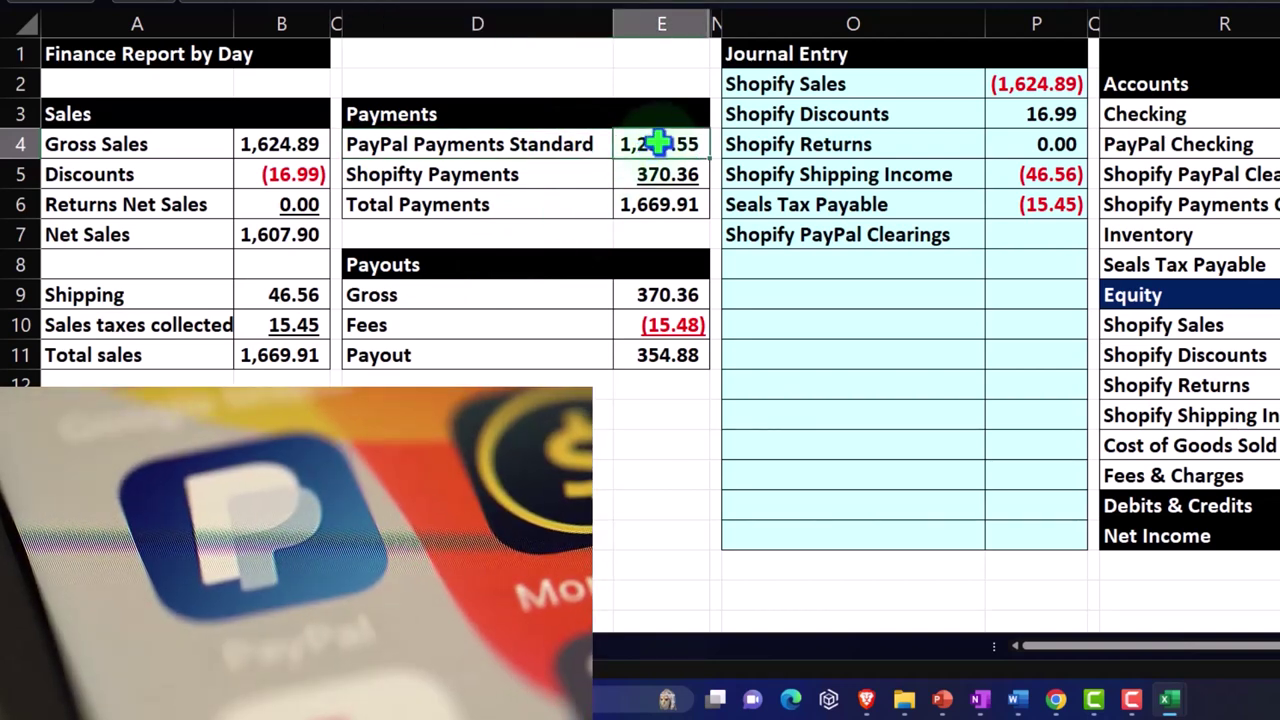
pyautogui.click(858, 226)
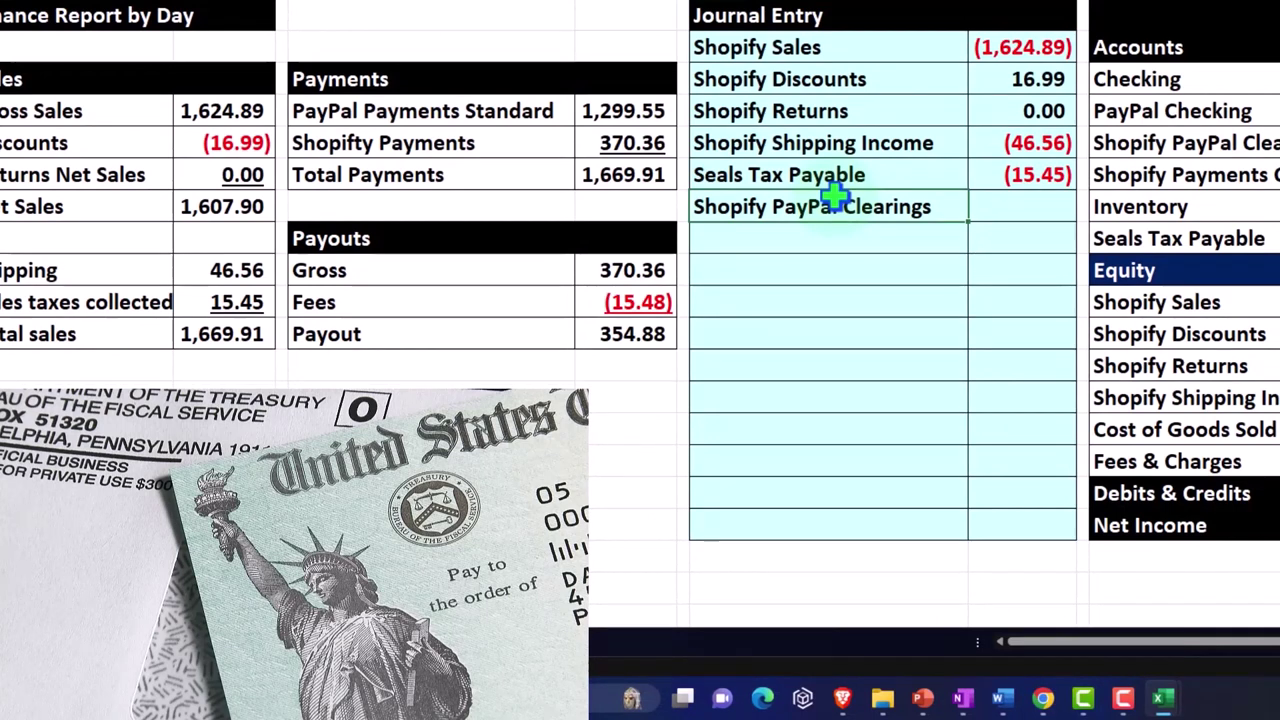
pyautogui.press('Tab')
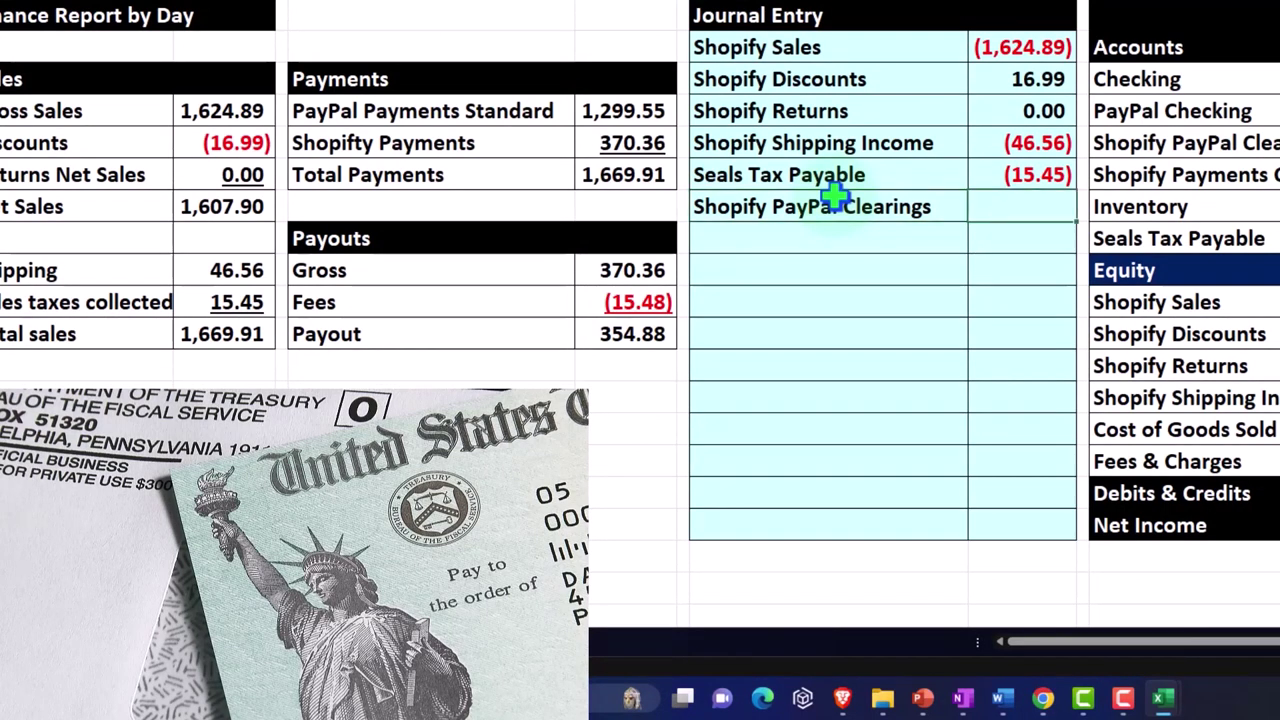
pyautogui.write('+')
pyautogui.press('Left')
pyautogui.press('Left')
pyautogui.press('Up')
pyautogui.press('Up')
pyautogui.press('Up')
pyautogui.press('Return')
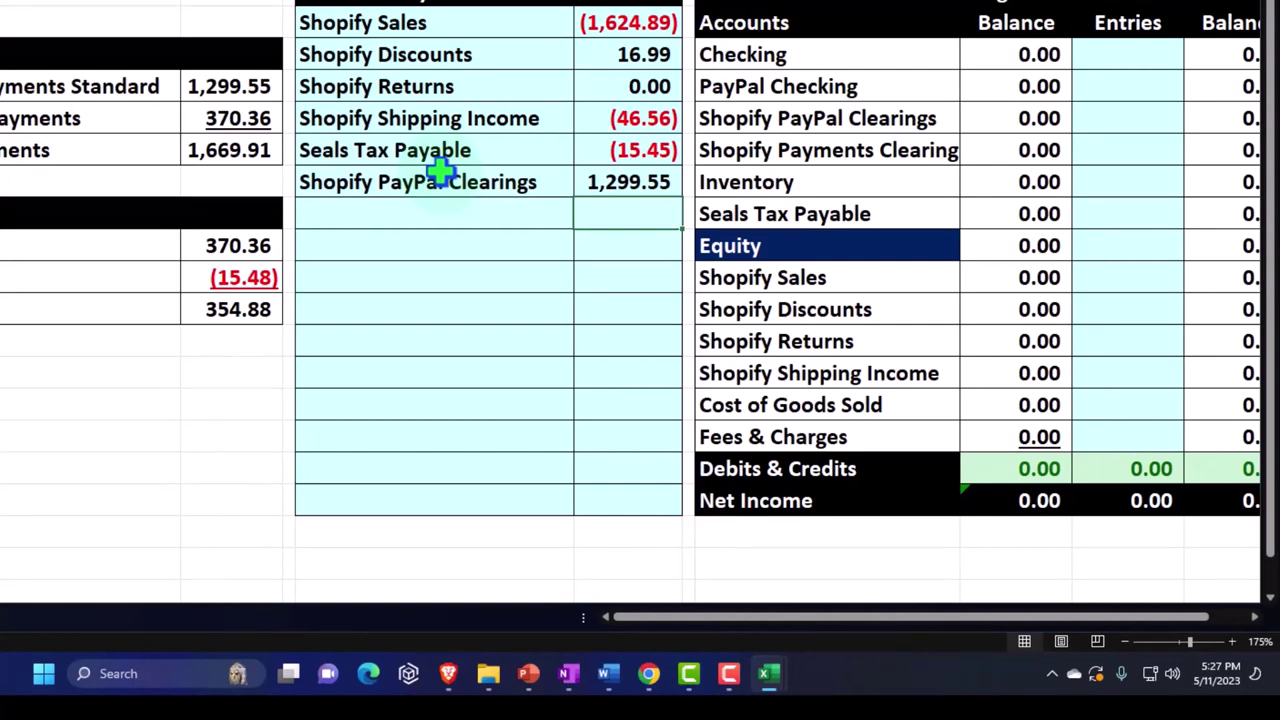
# - Reference the Fees label from the Payouts section, D10, in journal entry cell O8
pyautogui.press('Left')
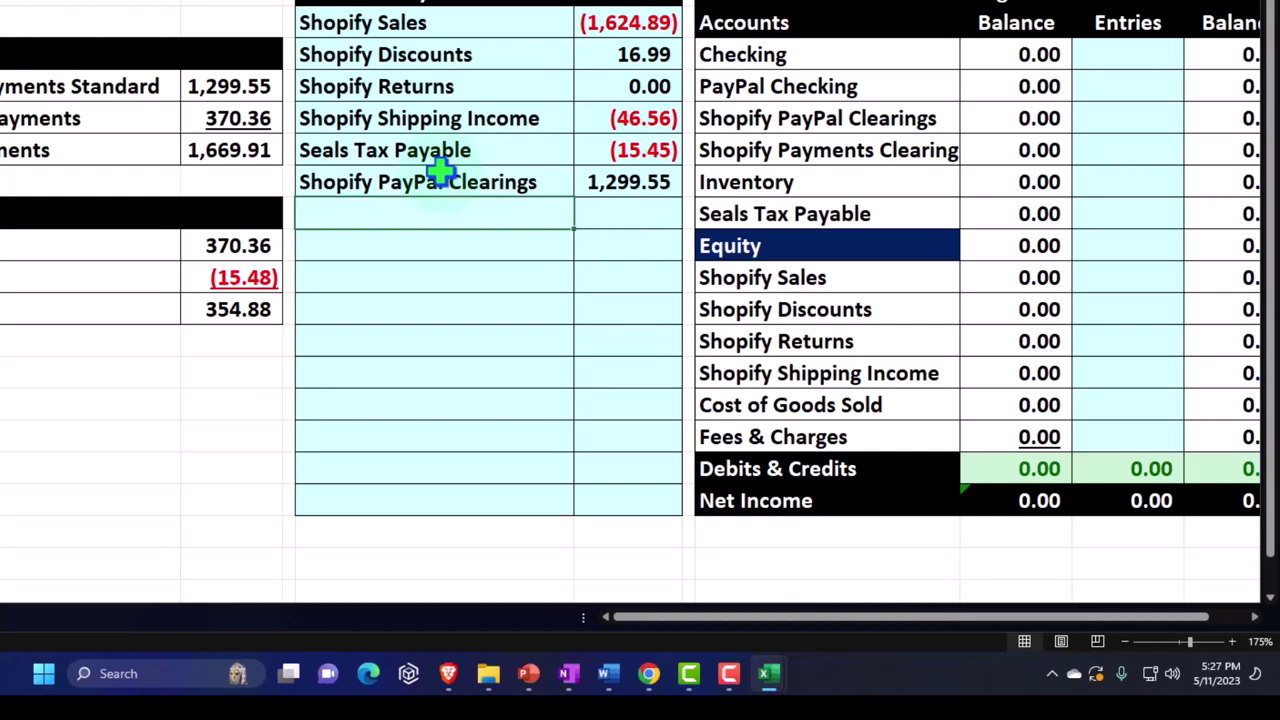
pyautogui.write('=')
pyautogui.press('Left')
pyautogui.press('Left')
pyautogui.press('Left')
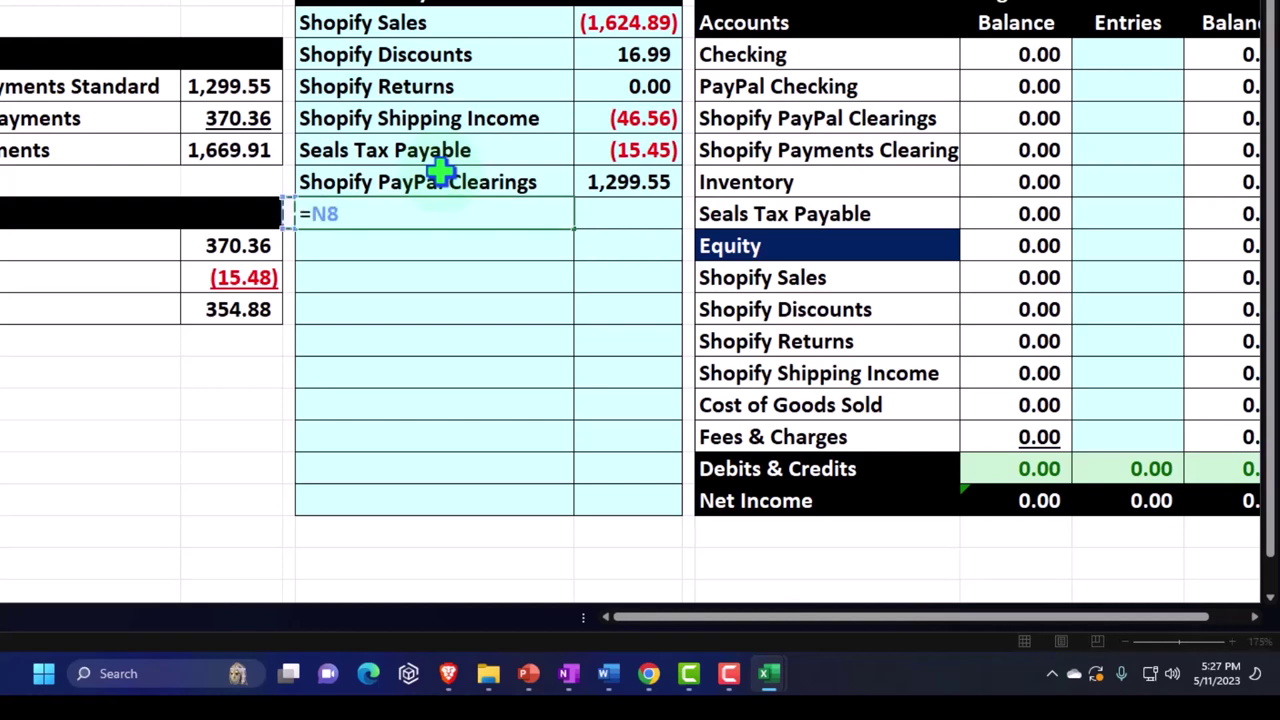
pyautogui.press('Down')
pyautogui.press('Down')
pyautogui.press('Tab')
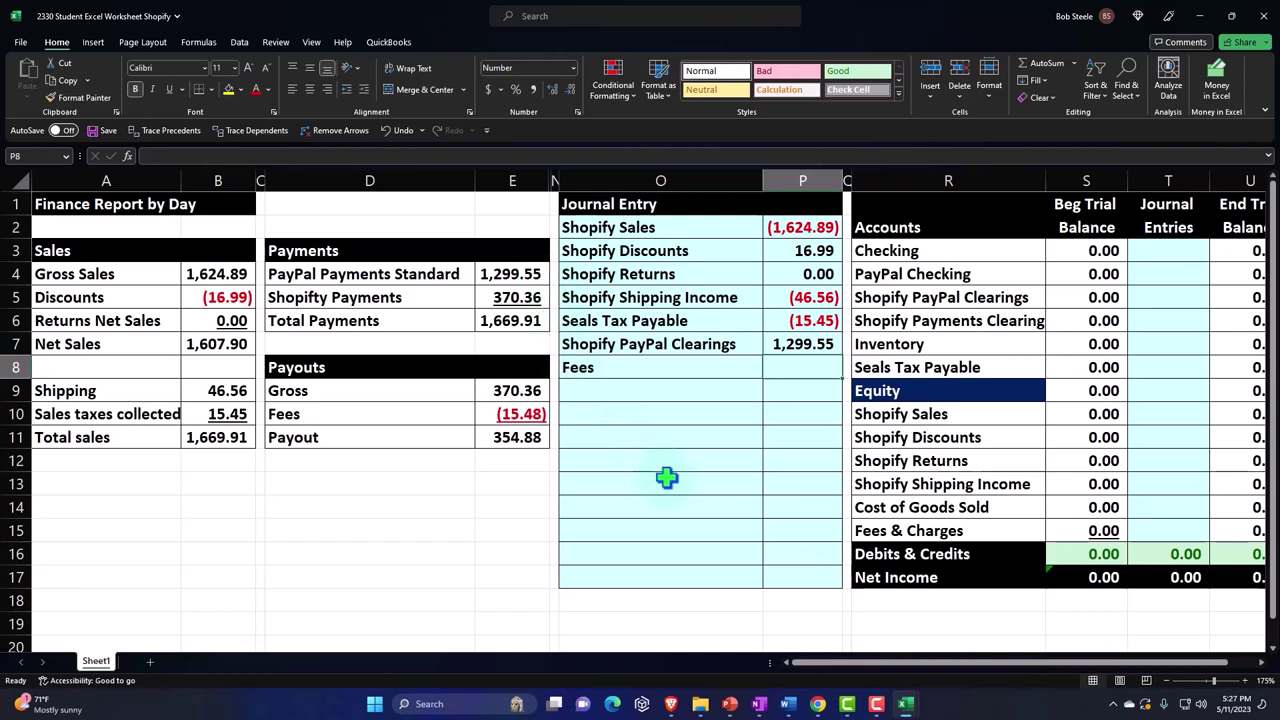
# - Try referencing the payout Fees amount in P8 with =E10
pyautogui.write('=')
pyautogui.press('Left')
pyautogui.press('Left')
pyautogui.press('Left')
pyautogui.press('Down')
pyautogui.press('Down')
pyautogui.press('Down')
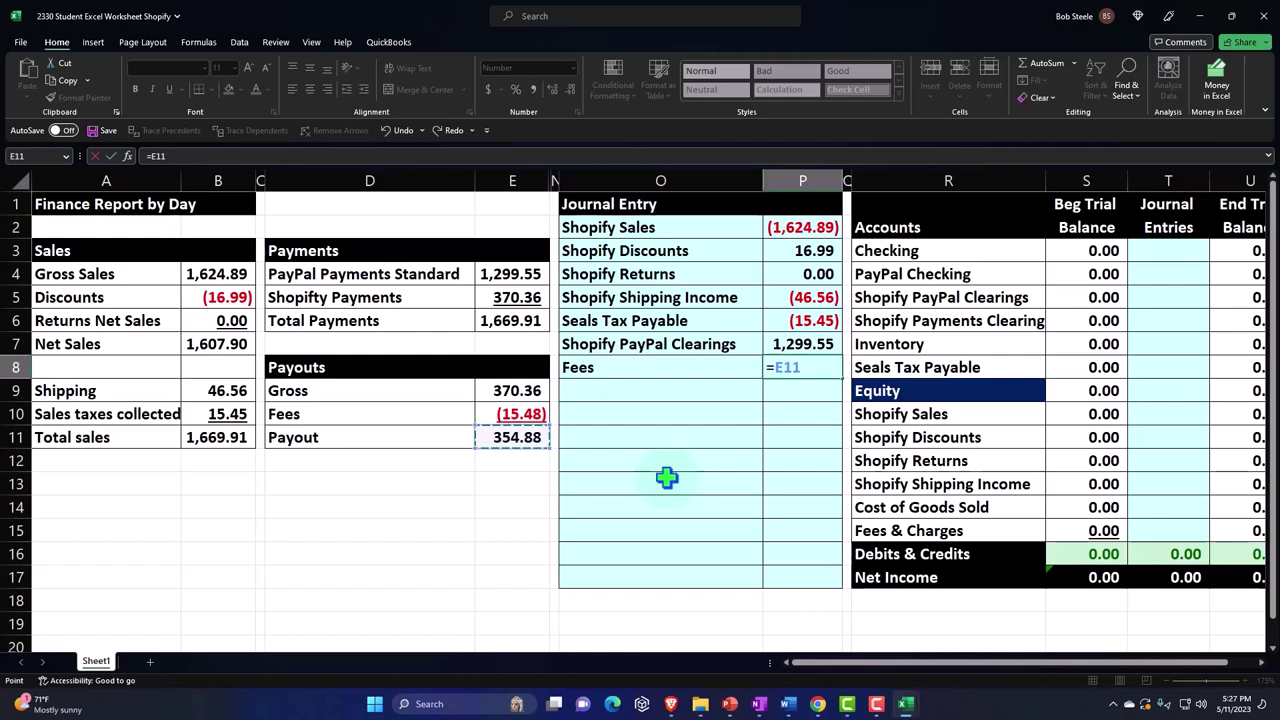
pyautogui.press('Up')
pyautogui.press('Return')
# - Debit Fees in P8 with a formula for the negative of the payout fees in E10
pyautogui.press('Up')
pyautogui.write('=')
pyautogui.press('Left')
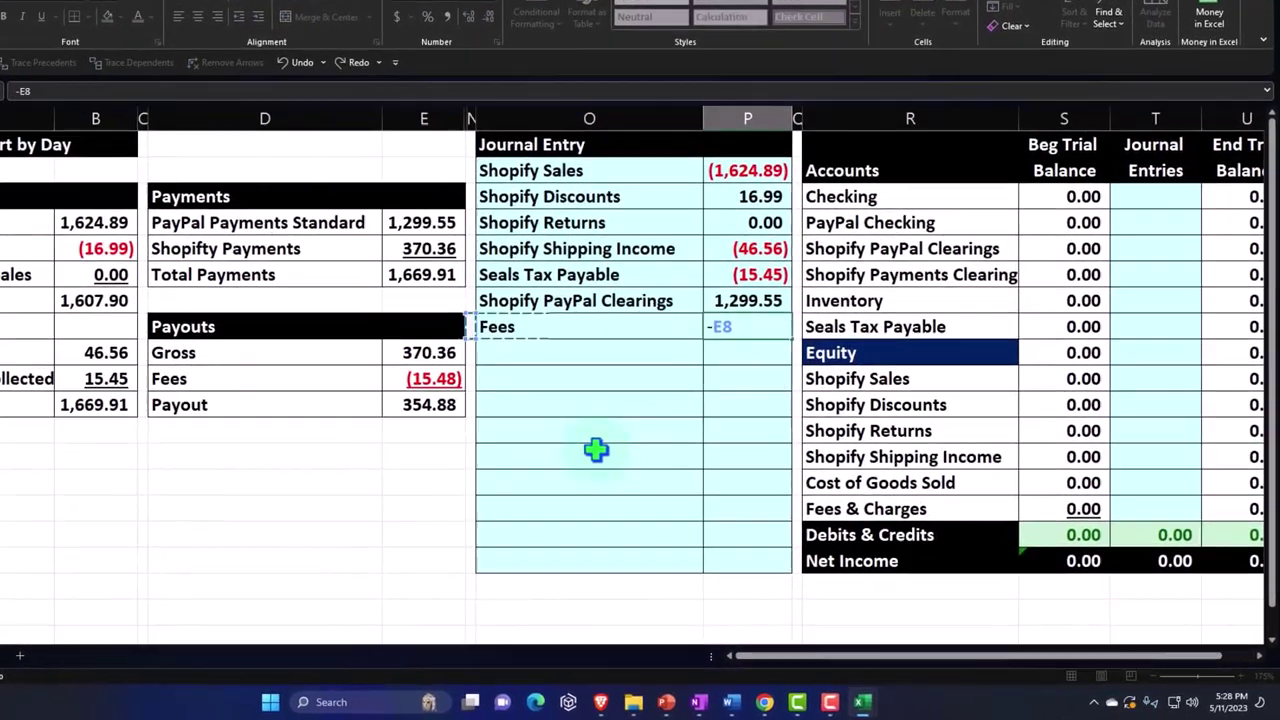
pyautogui.press('Down')
pyautogui.press('Down')
pyautogui.press('Return')
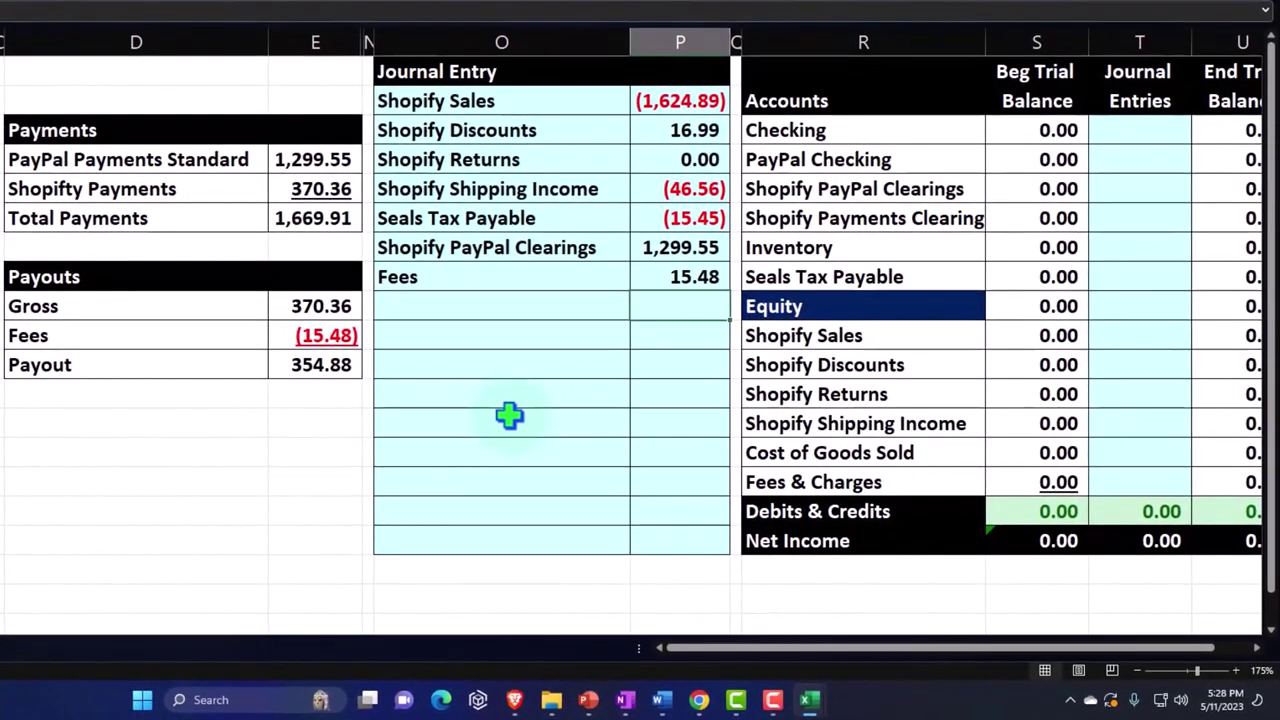
# - Reference the Shopify Payments Clearing account name in O9 of the journal entry with =R6
pyautogui.press('Left')
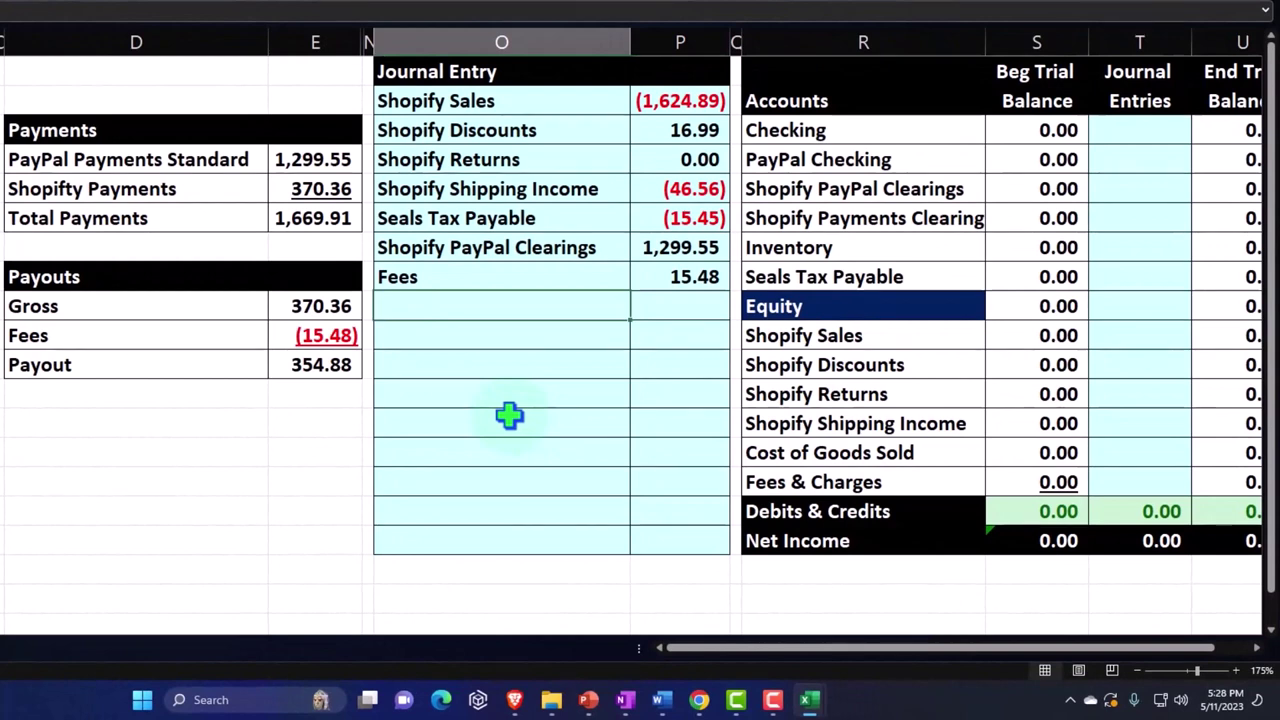
pyautogui.write('=')
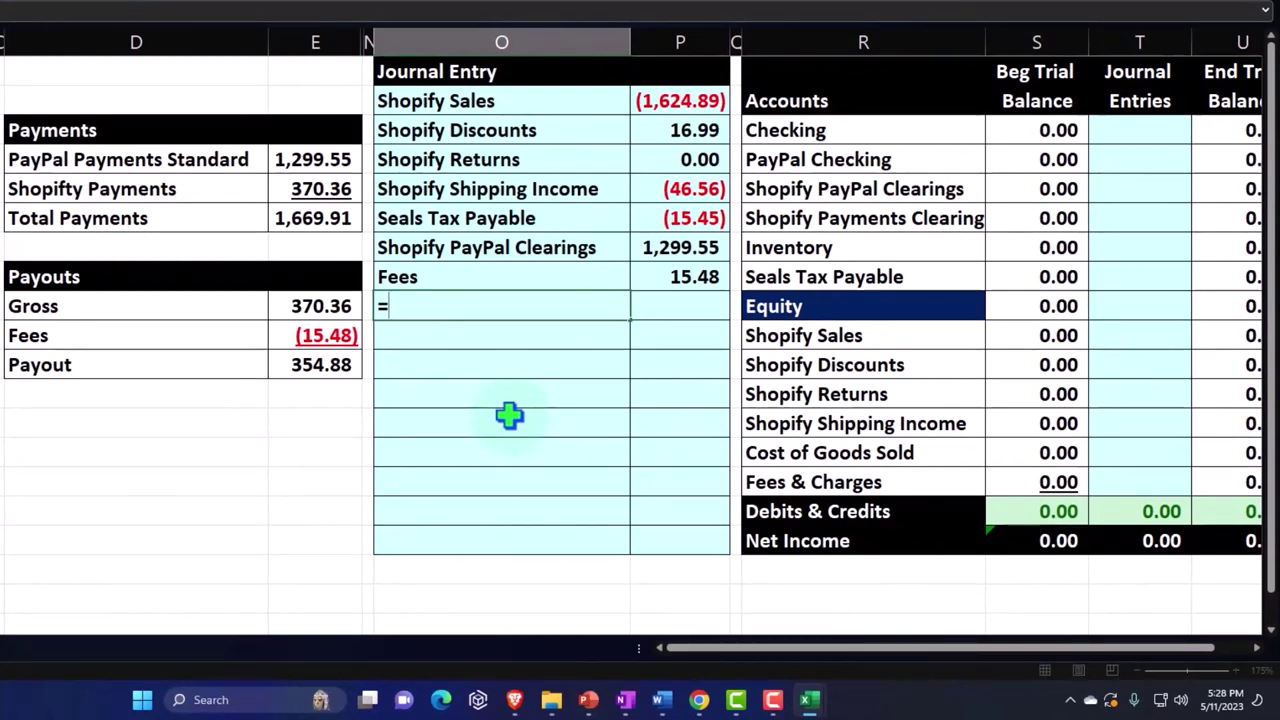
pyautogui.press('Right')
pyautogui.press('Right')
pyautogui.press('Right')
pyautogui.press('Up')
pyautogui.press('Up')
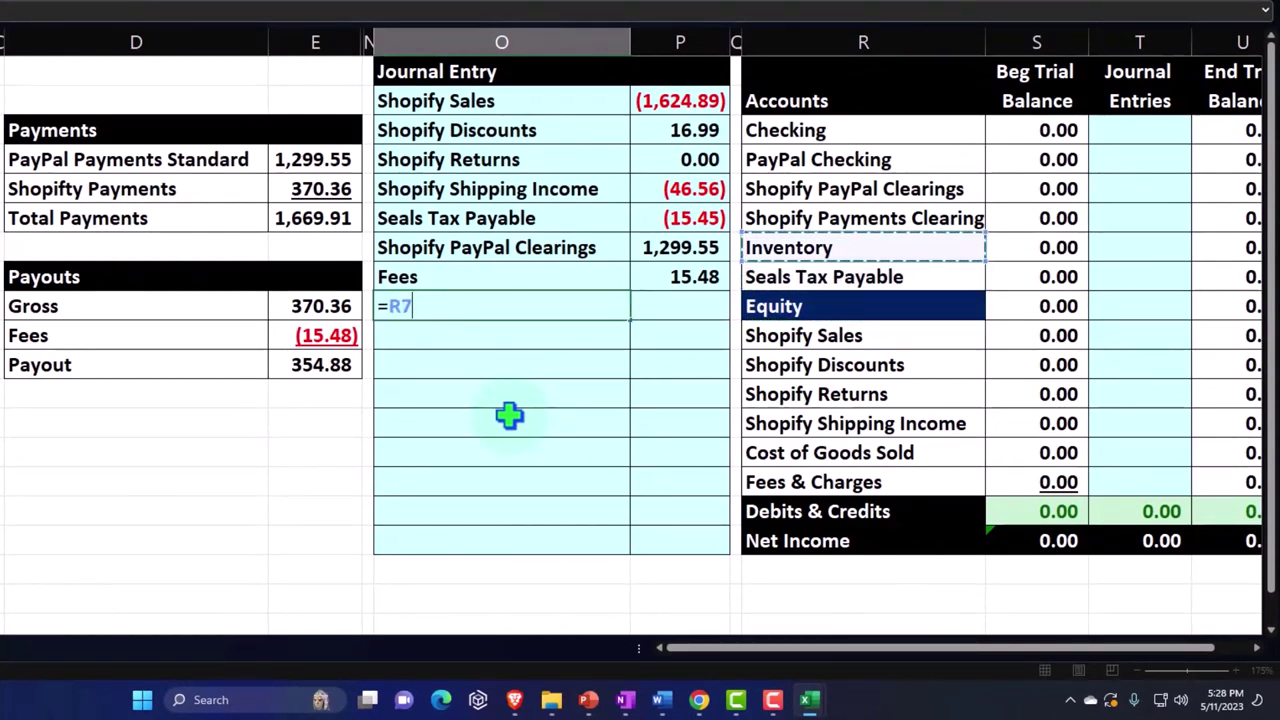
pyautogui.press('Up')
pyautogui.press('Return')
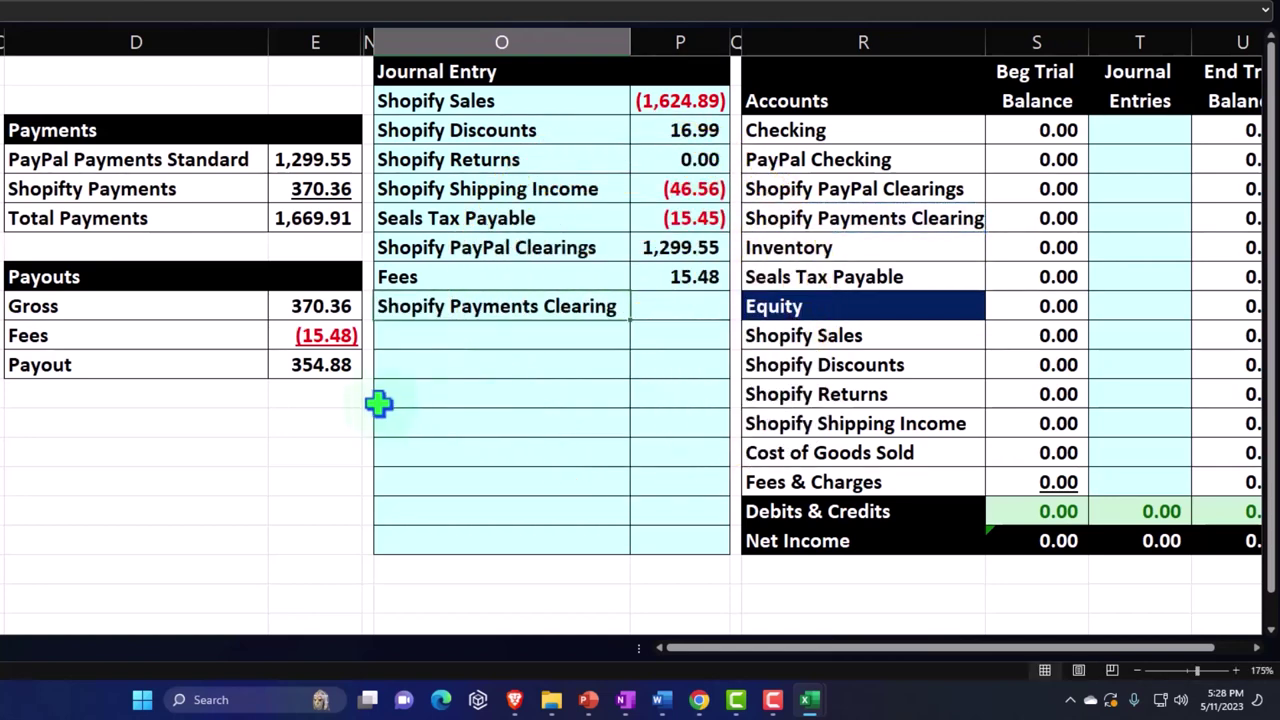
# - Debit Shopify Payments Clearing in P9 with a formula referencing the Payout amount, =E11
pyautogui.click(651, 309)
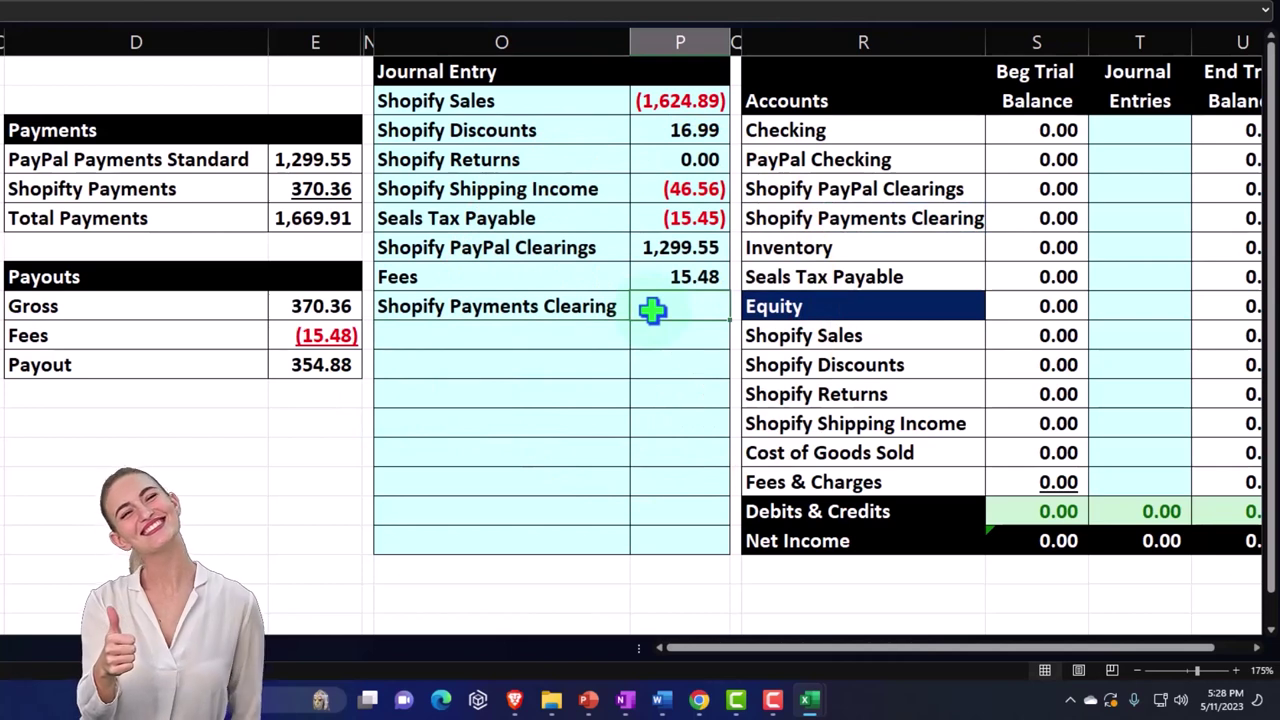
pyautogui.write('=')
pyautogui.press('Left')
pyautogui.press('Left')
pyautogui.press('Left')
pyautogui.press('Down')
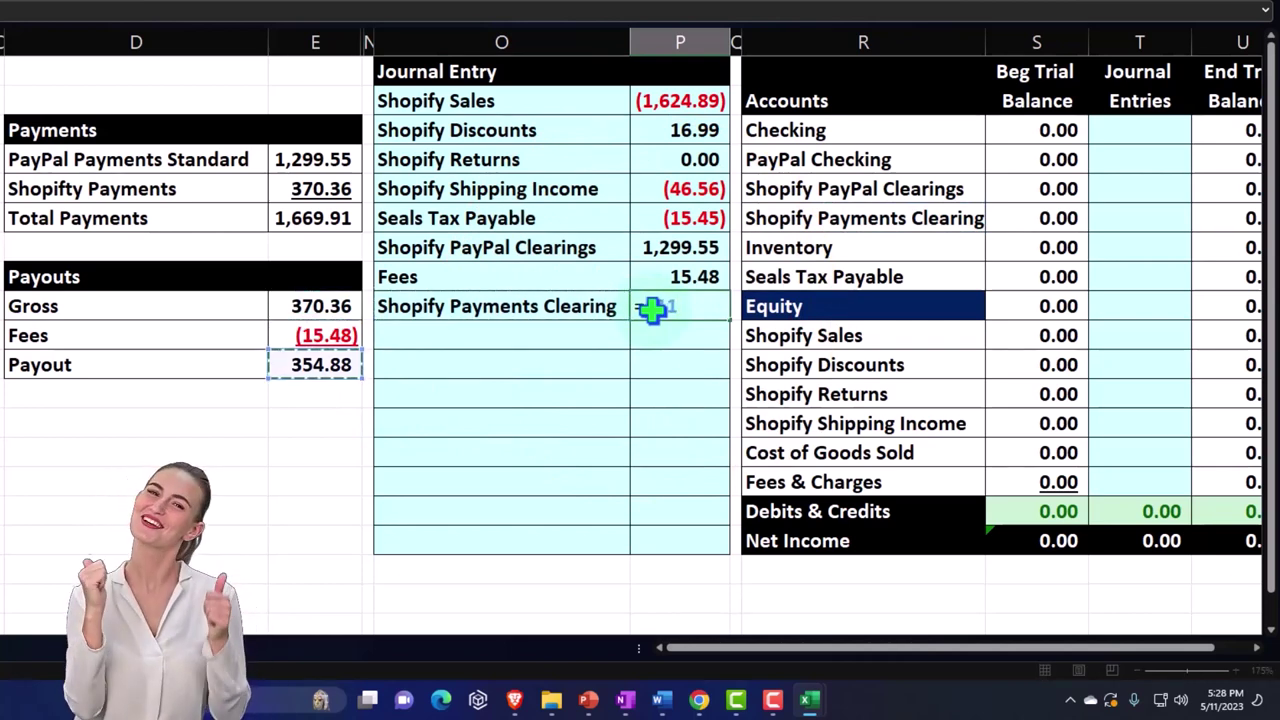
pyautogui.press('Return')
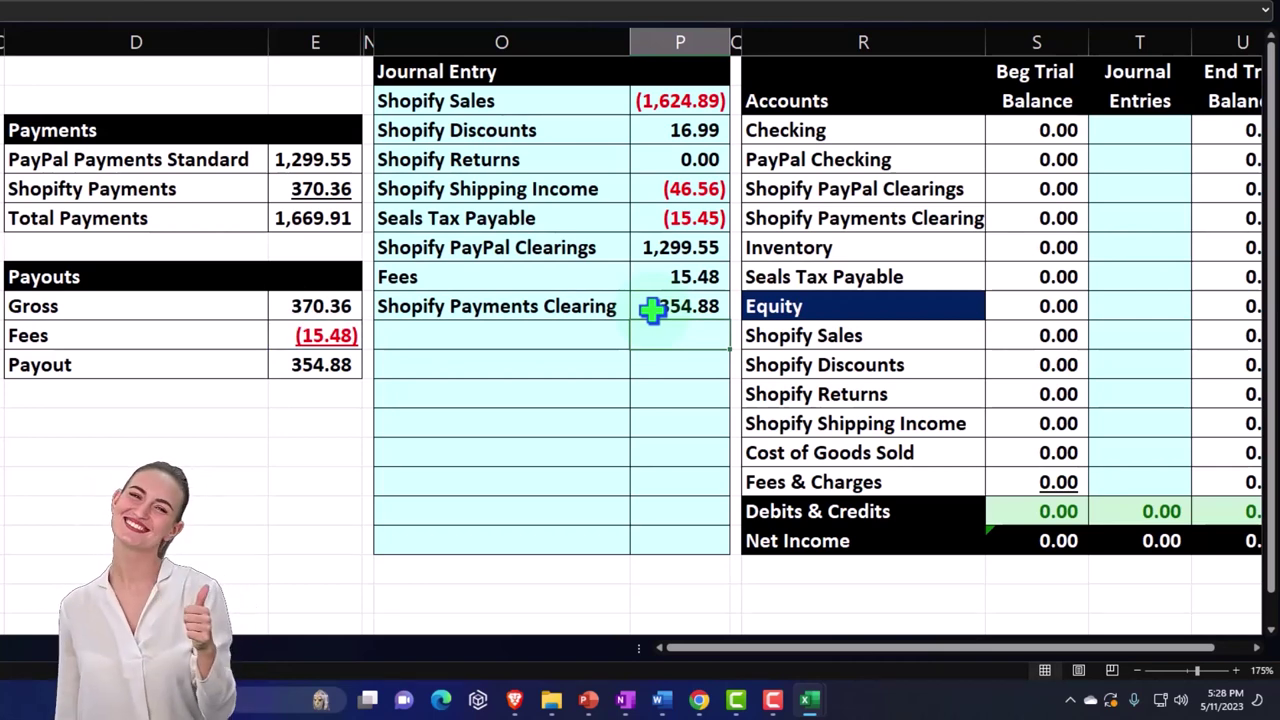
pyautogui.click(805, 124)
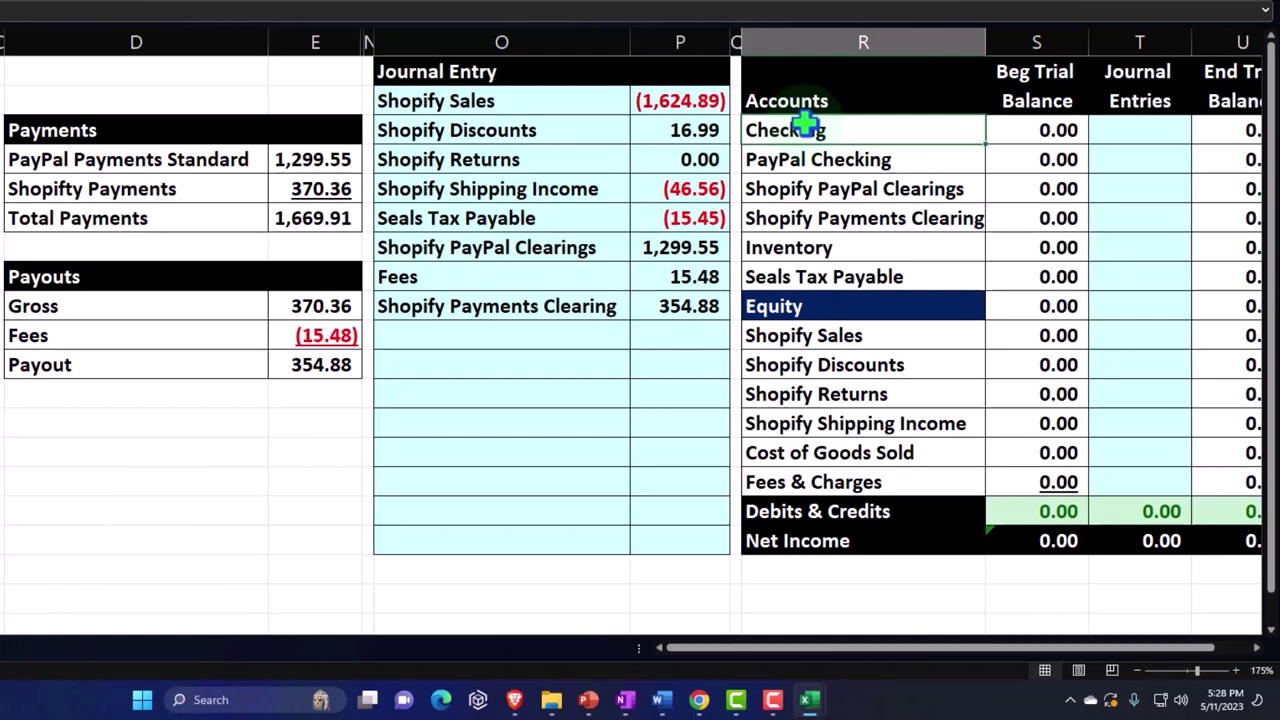
pyautogui.click(668, 312)
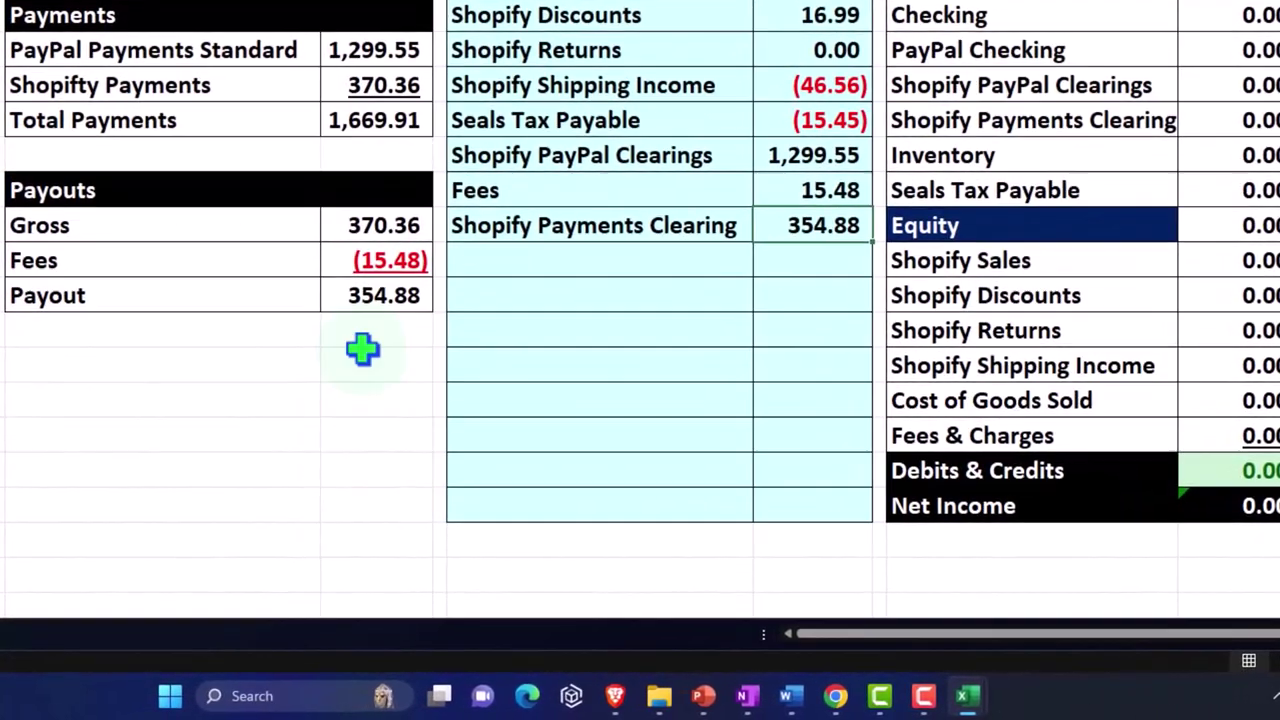
pyautogui.click(328, 368)
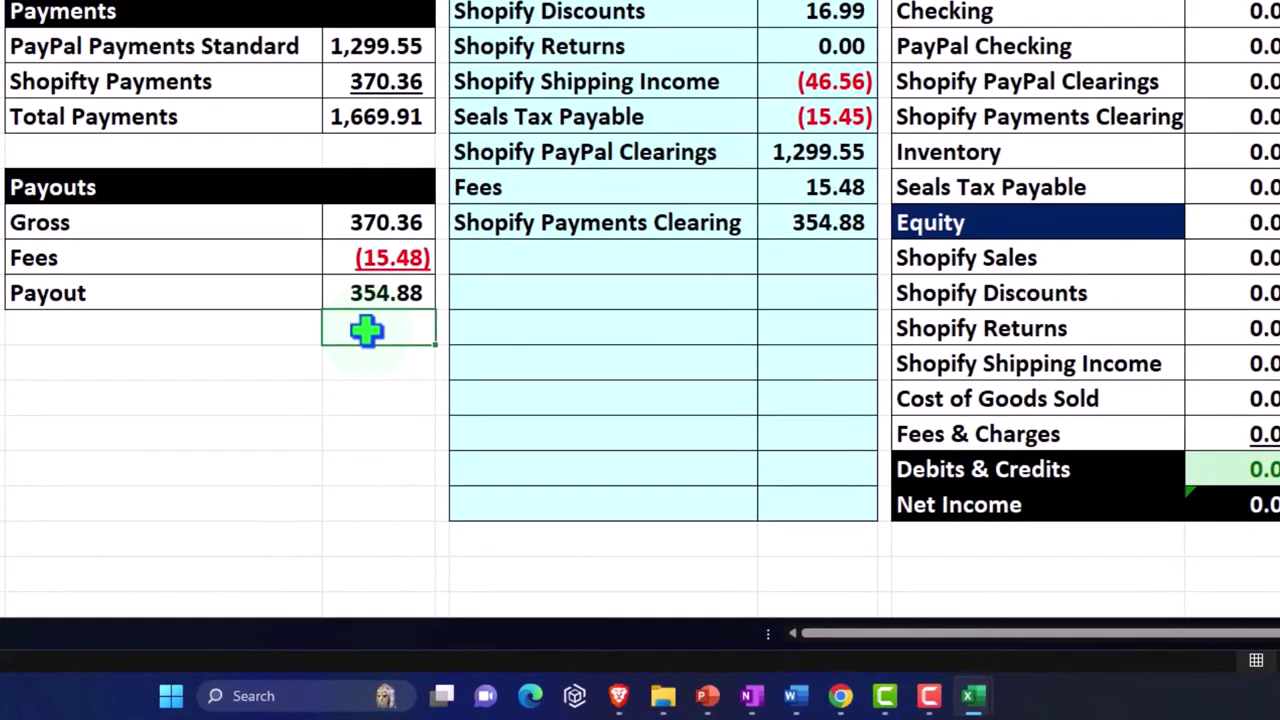
pyautogui.click(376, 46)
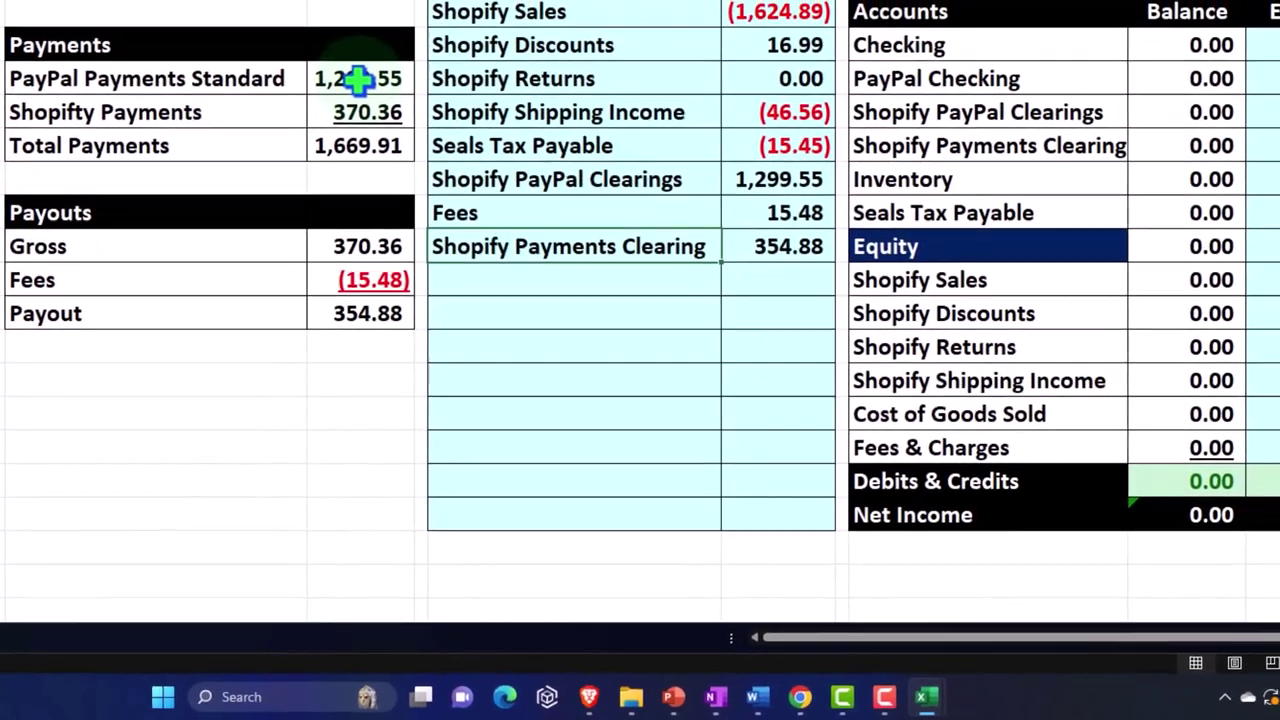
pyautogui.press('Return')
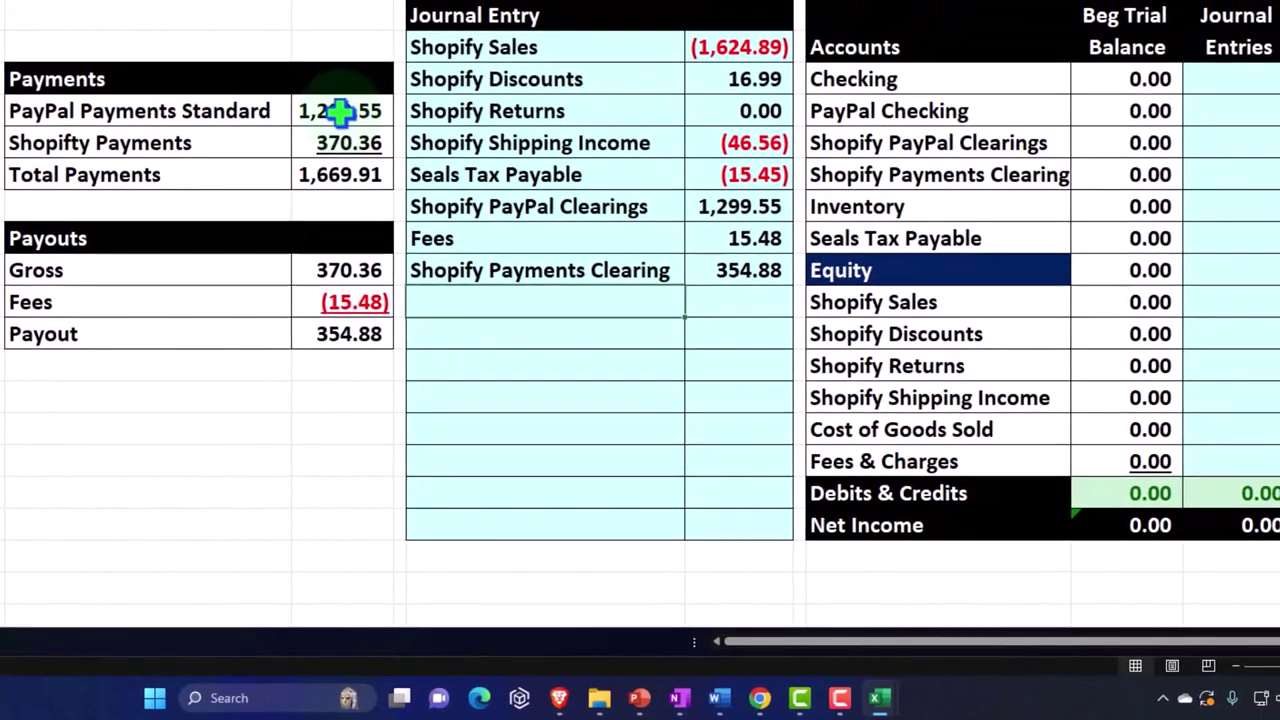